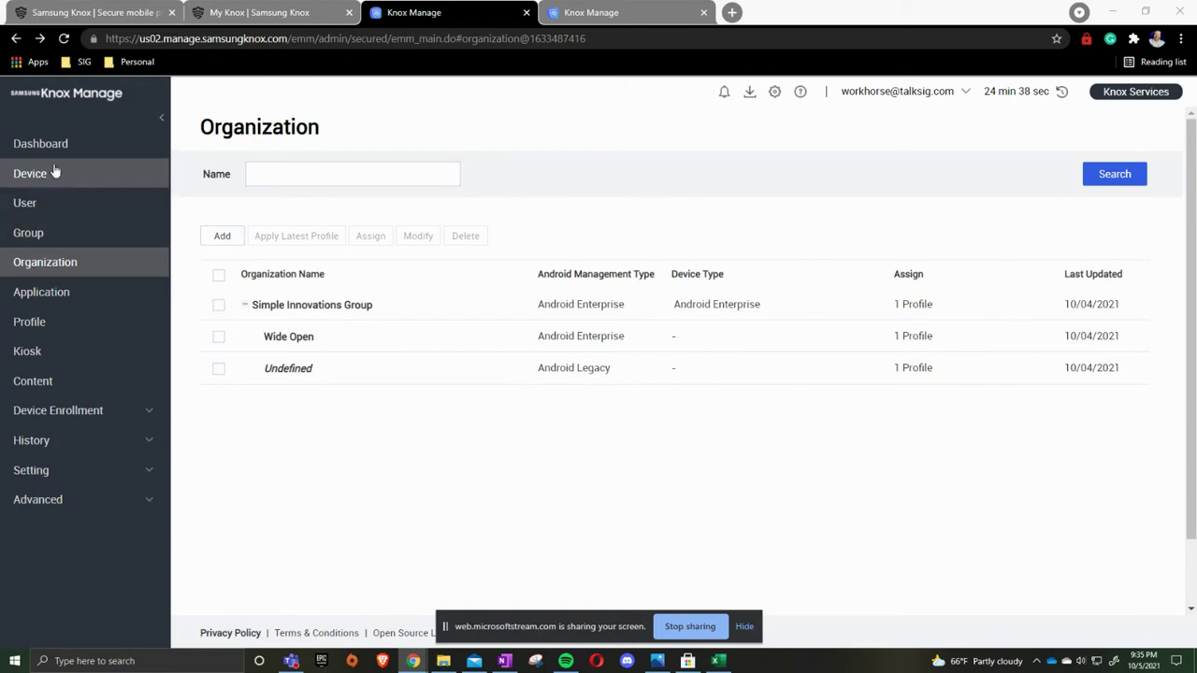
# - Open the User page listing the 30 existing users
pyautogui.click(53, 205)
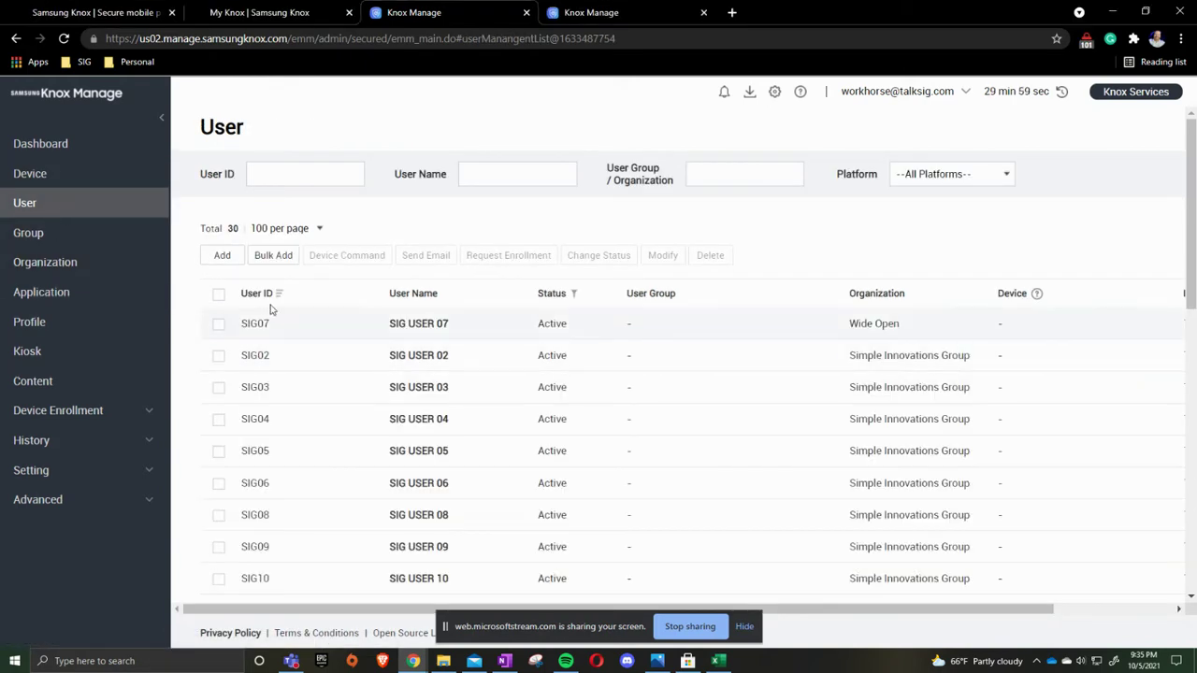
pyautogui.click(221, 256)
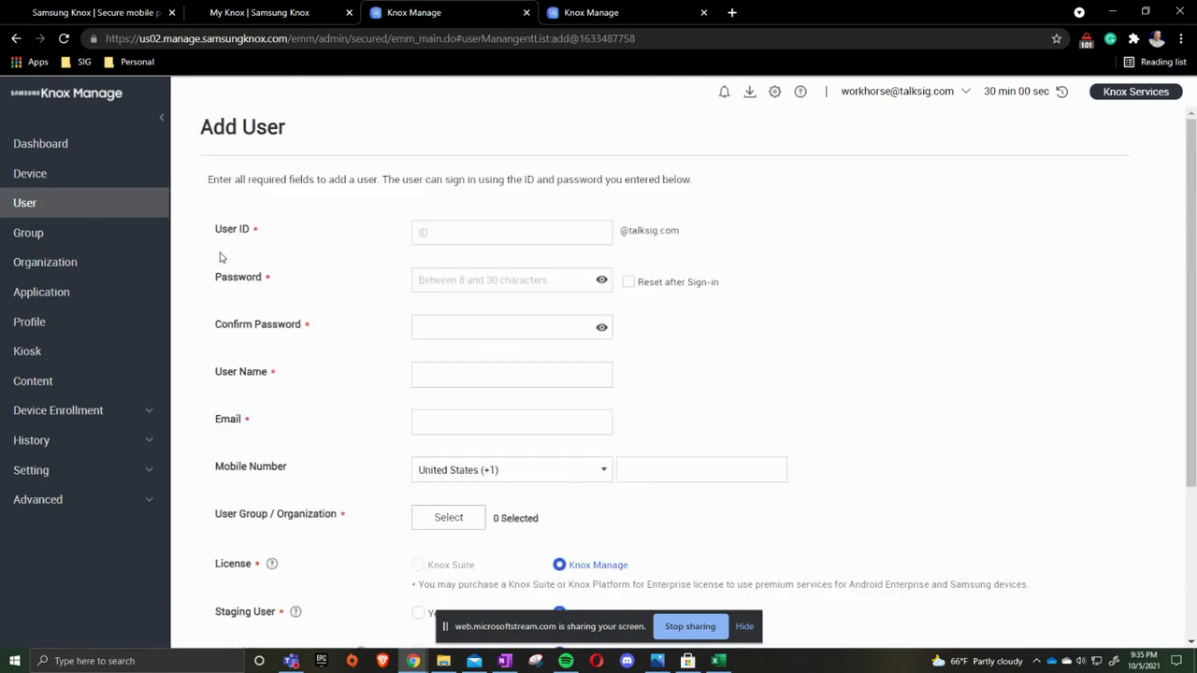
pyautogui.click(540, 235)
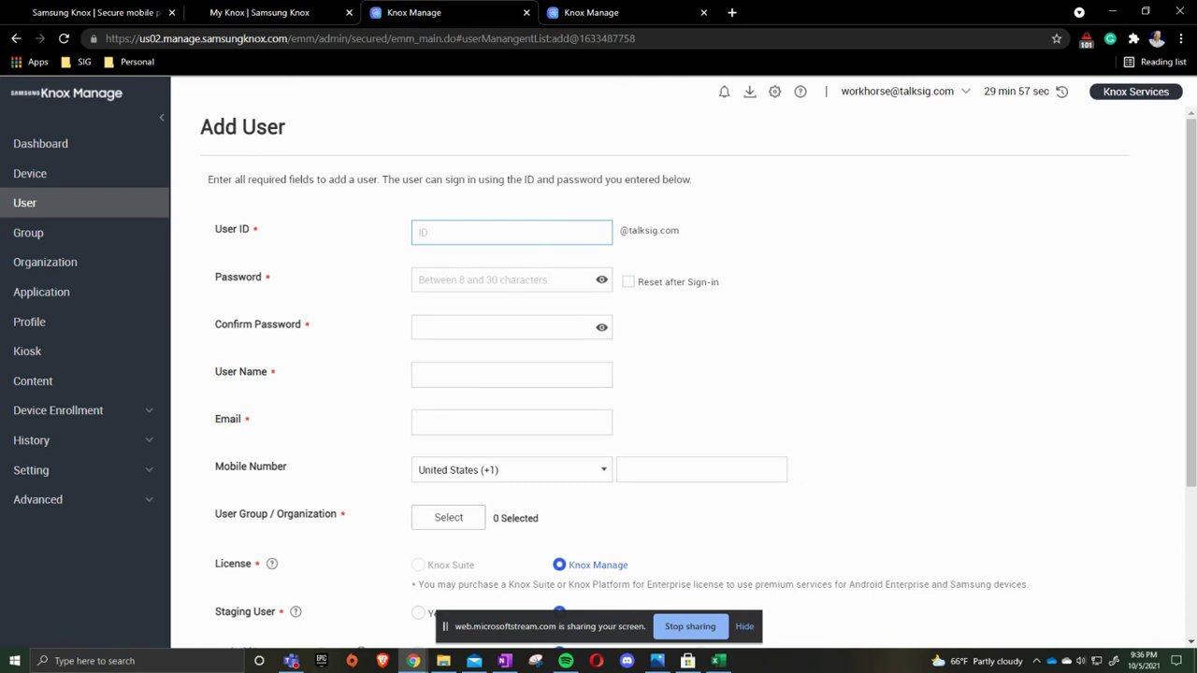
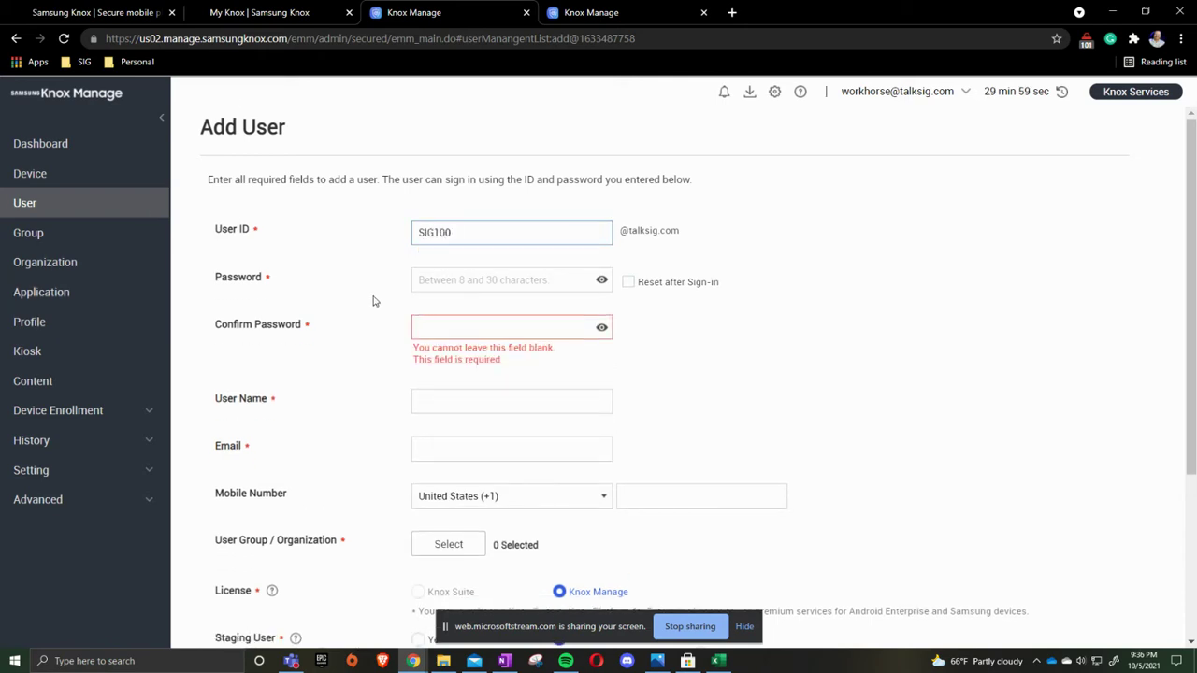
# - Fill in a password and a password confirmation for the new user
pyautogui.click(462, 282)
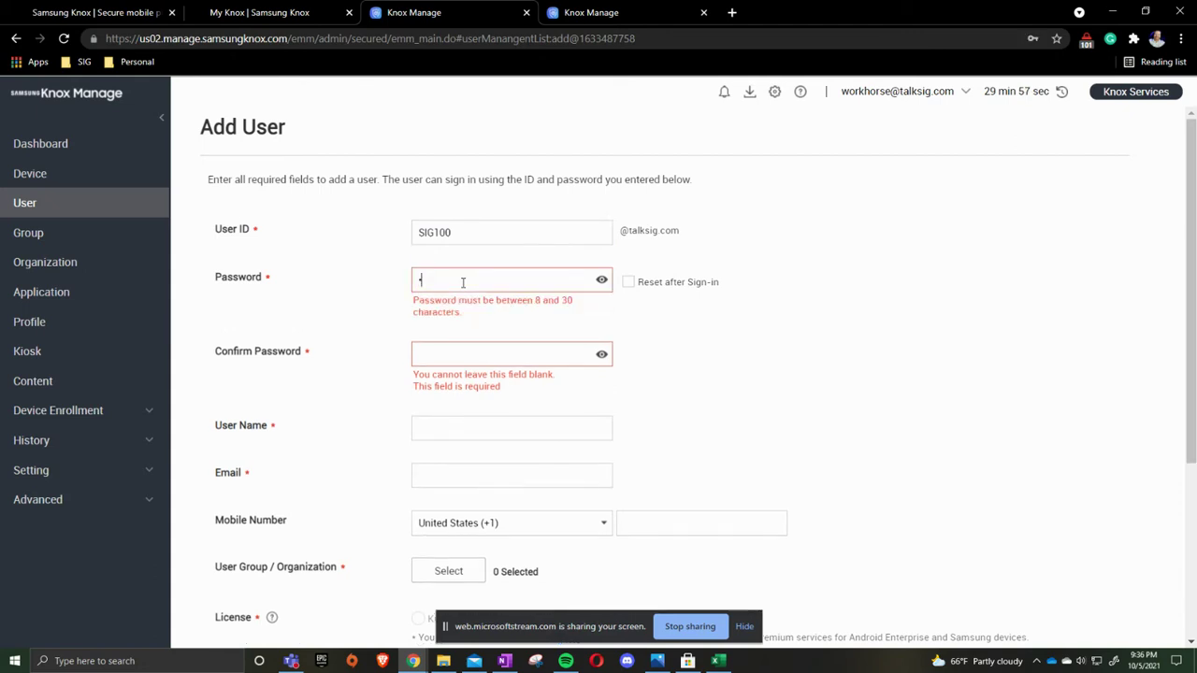
pyautogui.press('BackSpace')
pyautogui.click(472, 326)
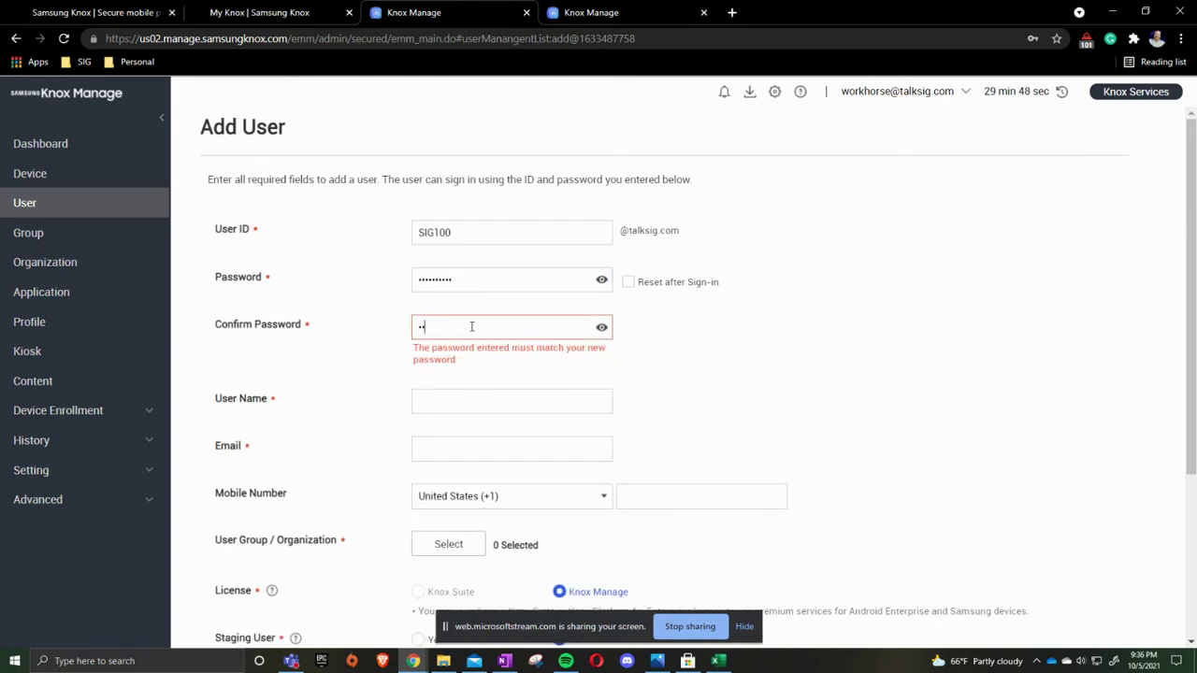
pyautogui.click(459, 401)
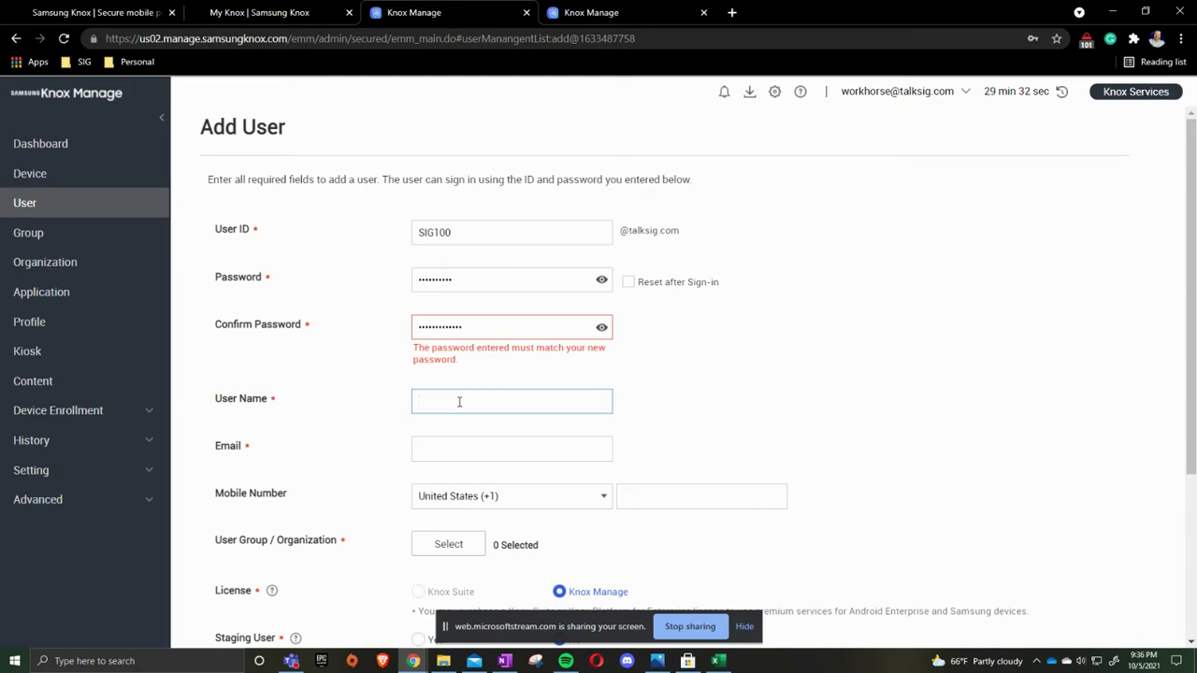
# - Enter the user's full name in User Name and their e-mail address in Email
pyautogui.press('BackSpace')
pyautogui.press('BackSpace')
pyautogui.press('BackSpace')
pyautogui.press('BackSpace')
pyautogui.press('Tab')
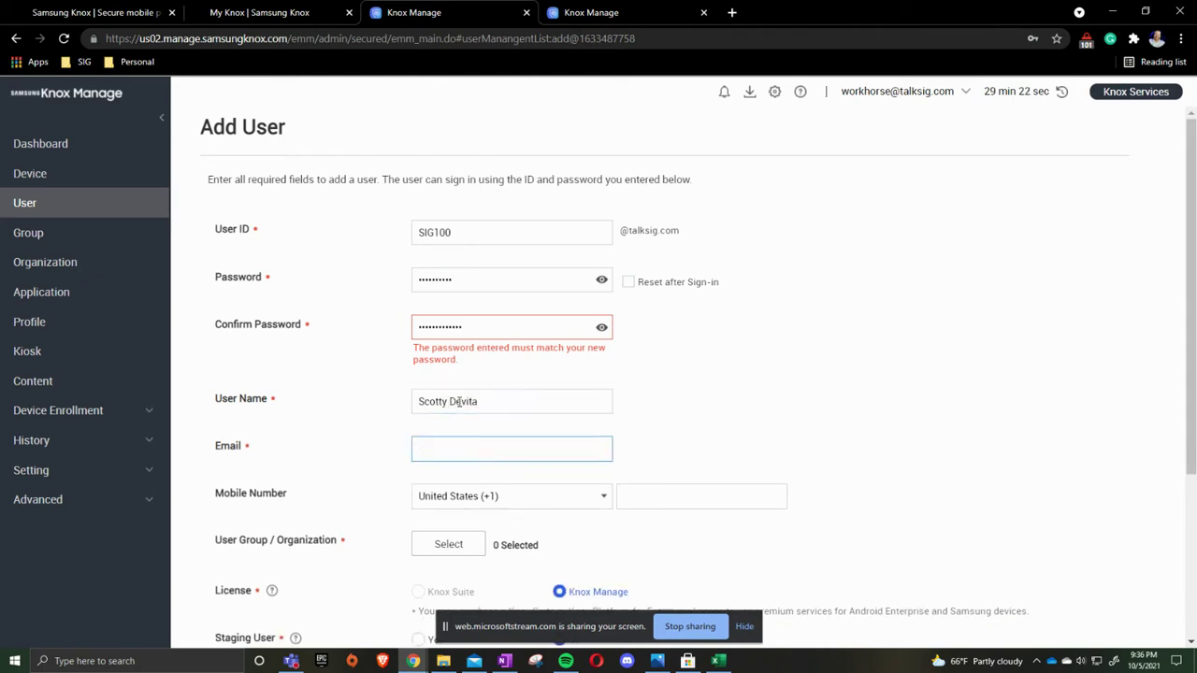
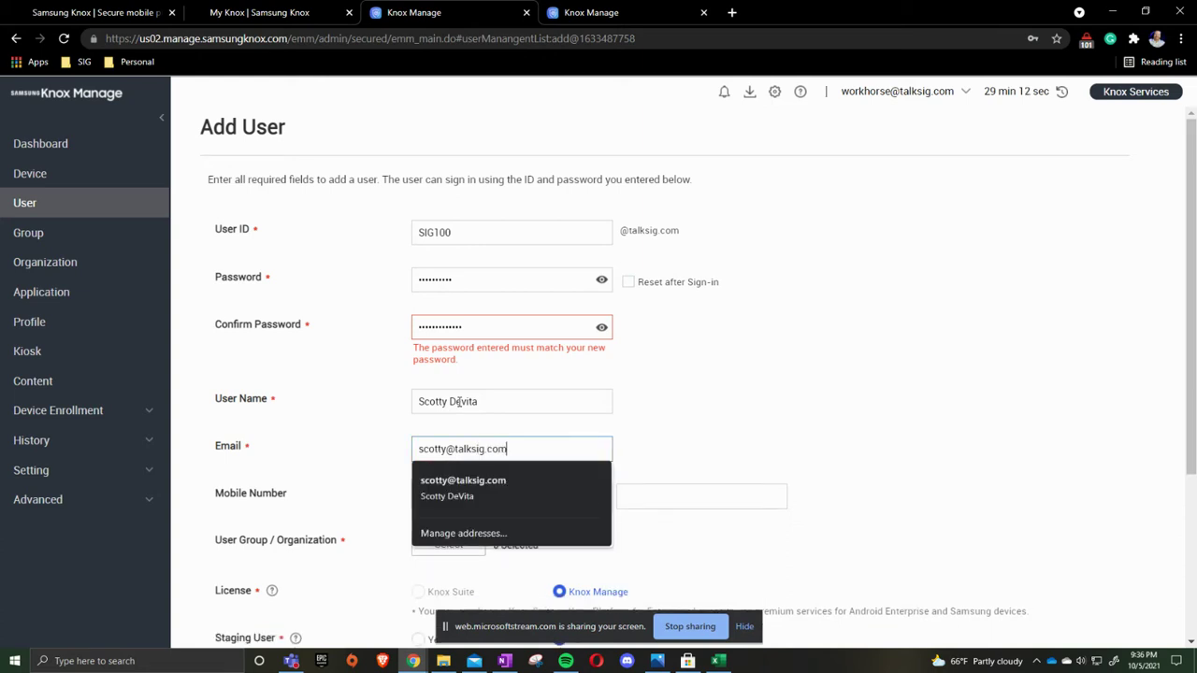
pyautogui.click(817, 414)
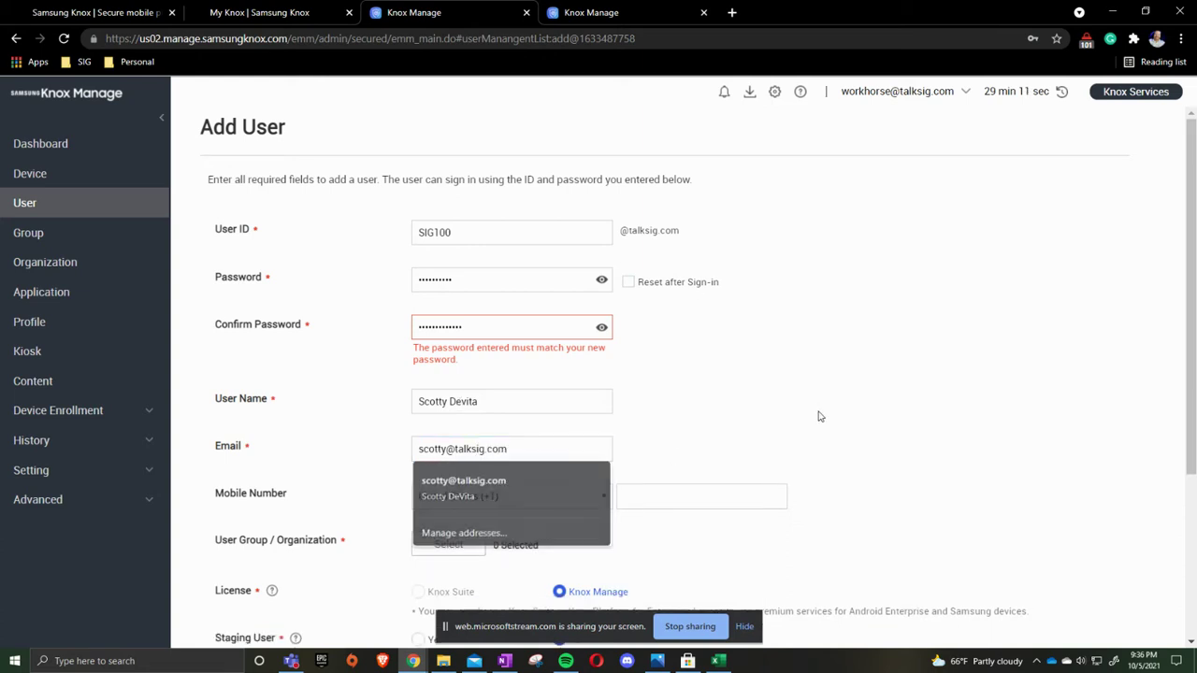
# - Tick Simple Innovations Group on the Organization tab of the user group picker
pyautogui.click(685, 495)
pyautogui.scroll(-1, 679, 474)
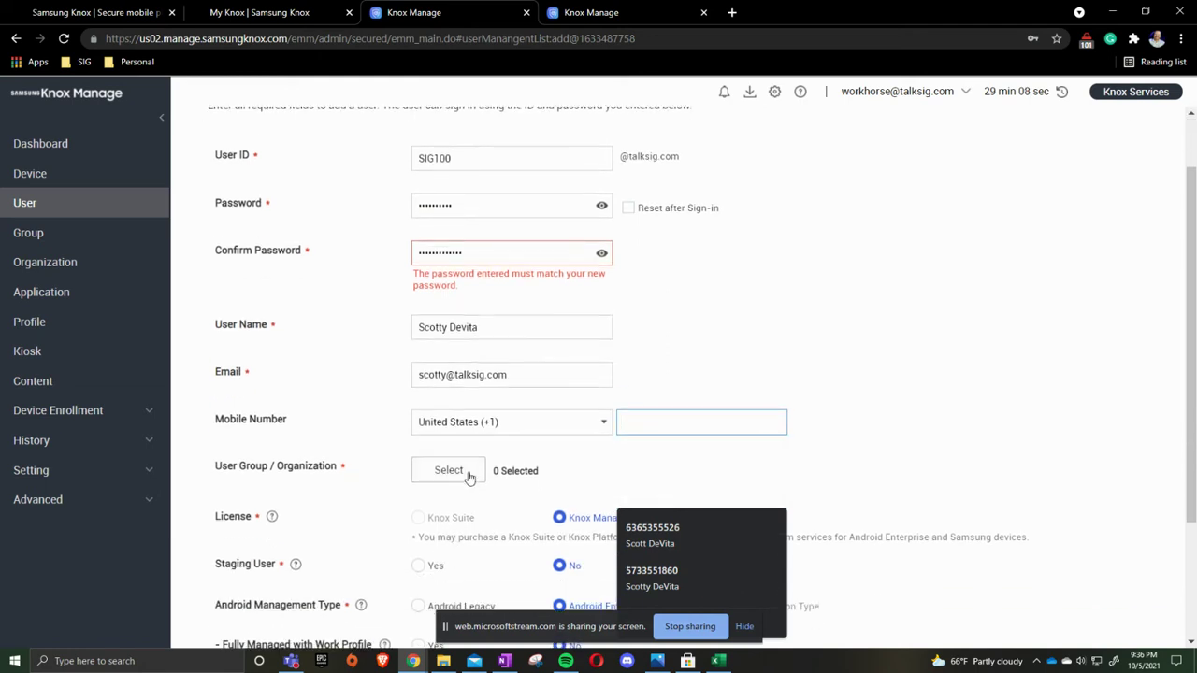
pyautogui.click(844, 324)
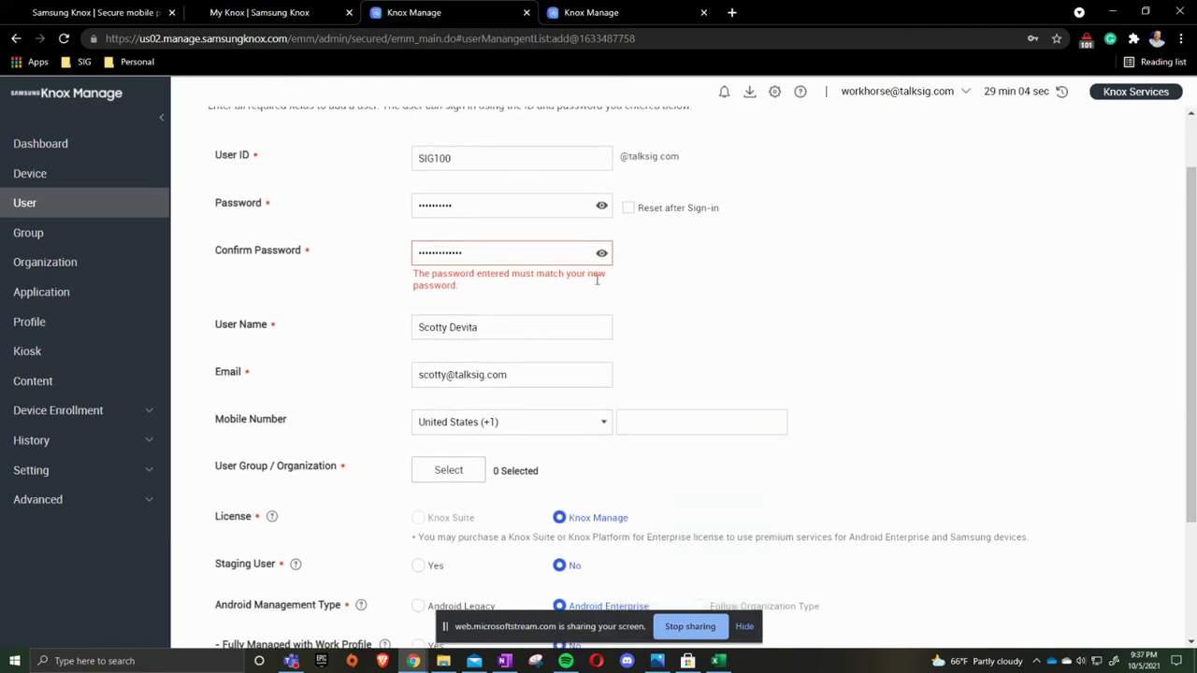
pyautogui.click(449, 470)
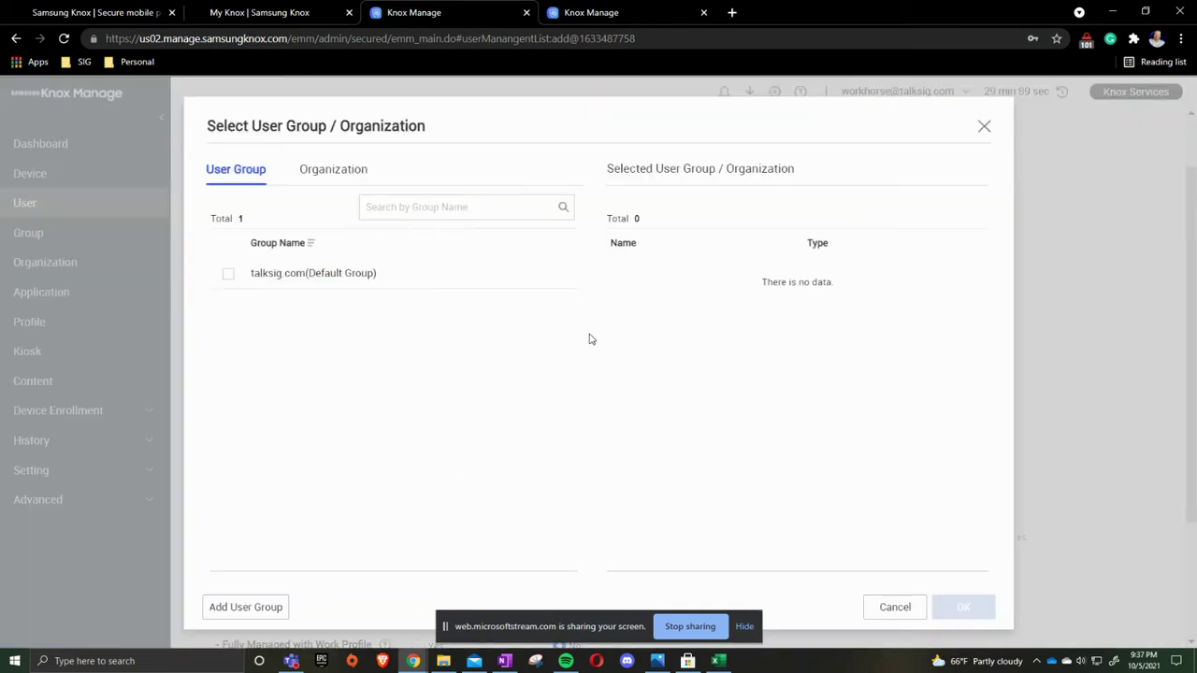
pyautogui.click(347, 179)
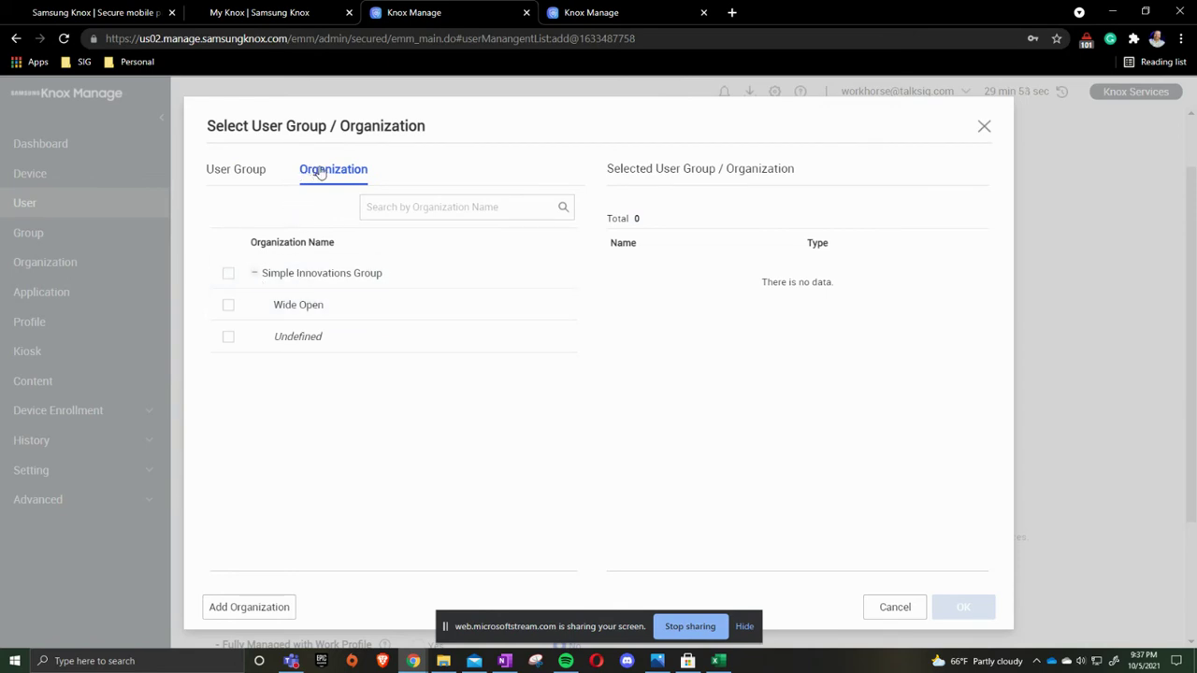
pyautogui.click(229, 275)
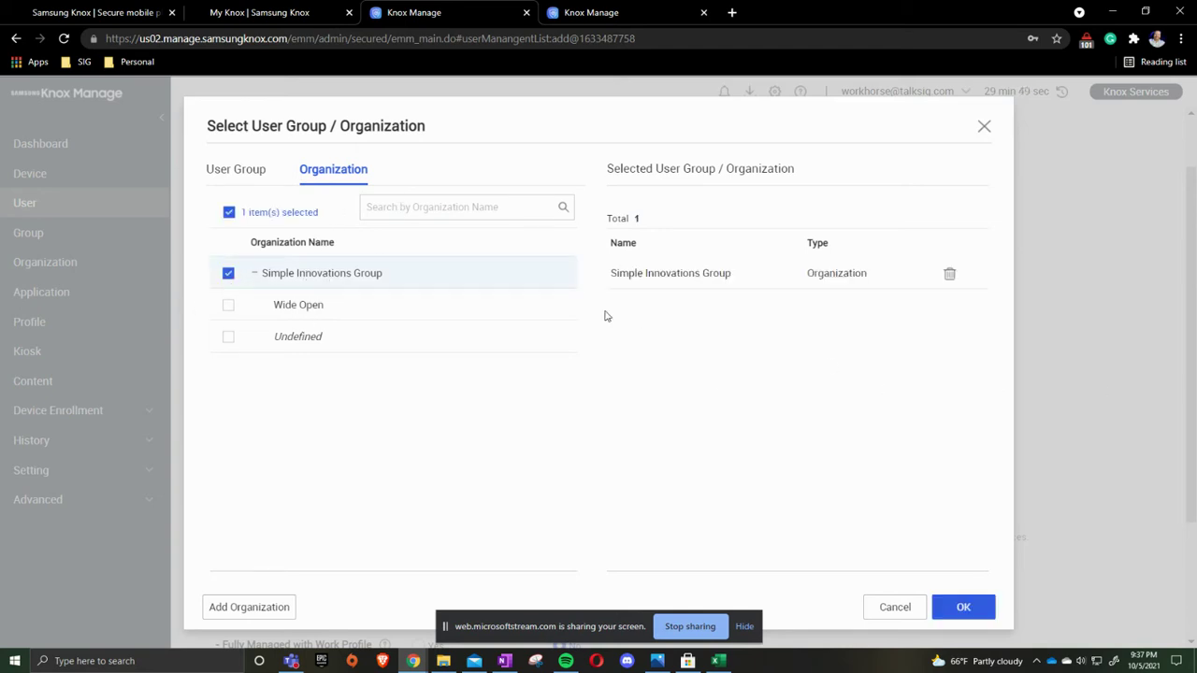
# - Confirm Simple Innovations Group and choose Android Enterprise as the Android management type
pyautogui.click(947, 598)
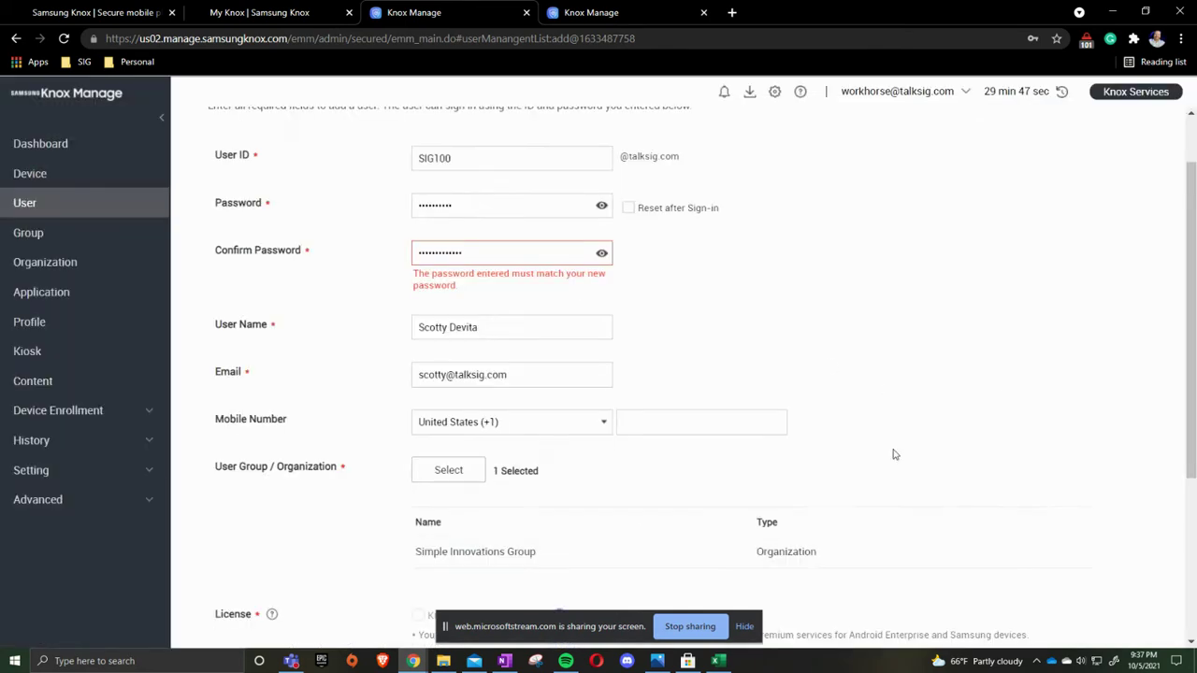
pyautogui.scroll(-3, 806, 411)
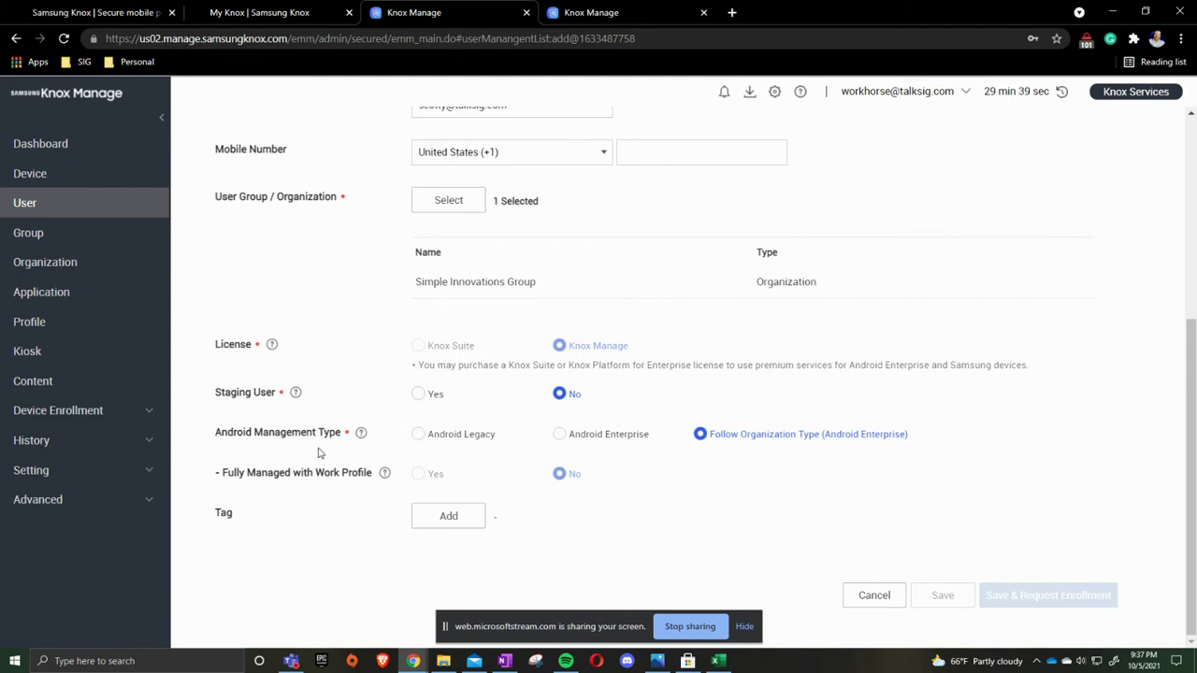
pyautogui.click(560, 433)
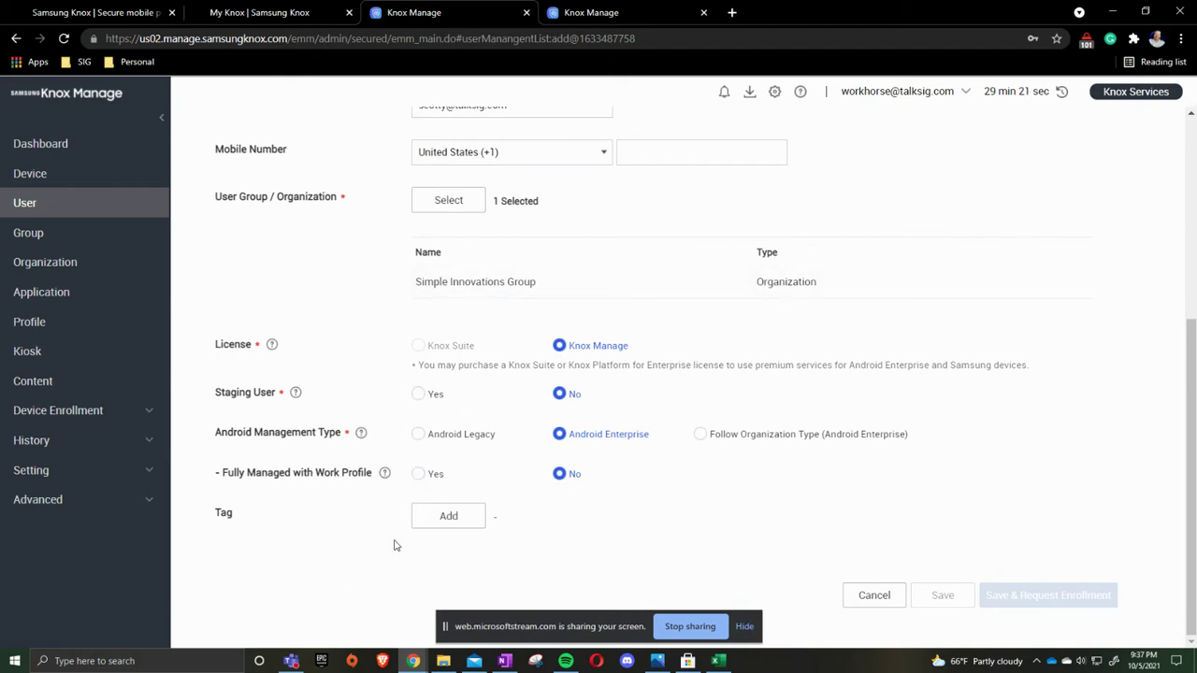
# - Add a tag with the user's first name to the new user
pyautogui.click(460, 514)
pyautogui.click(531, 297)
pyautogui.write('Scotty')
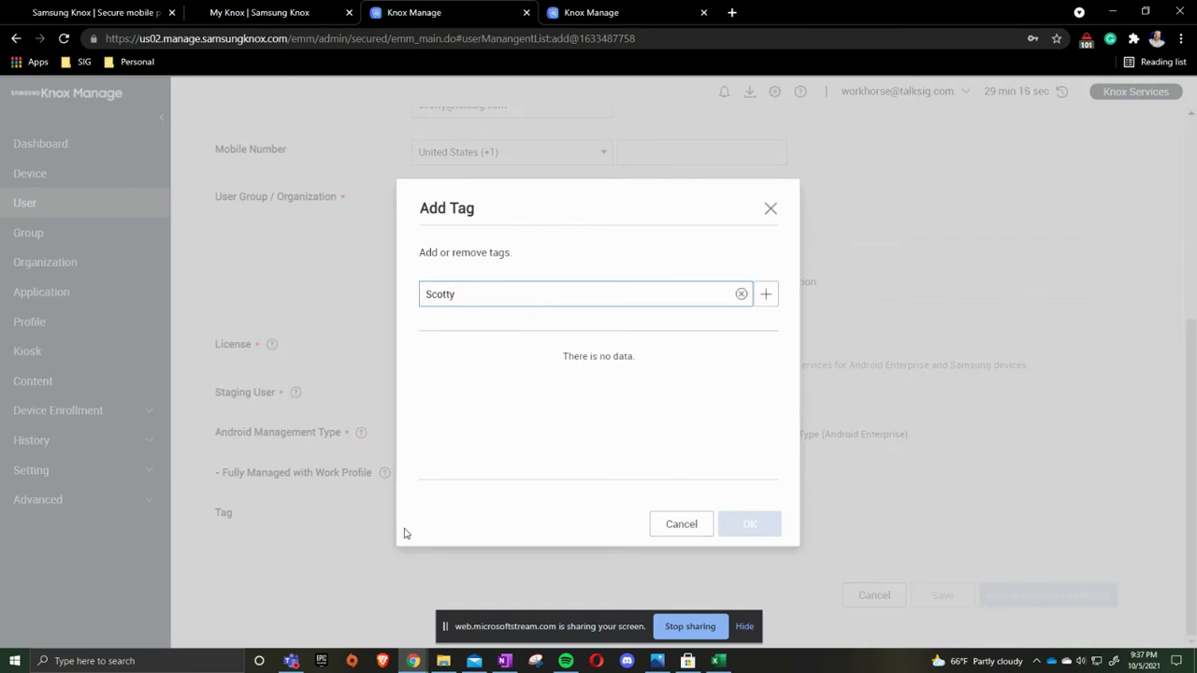
pyautogui.click(765, 295)
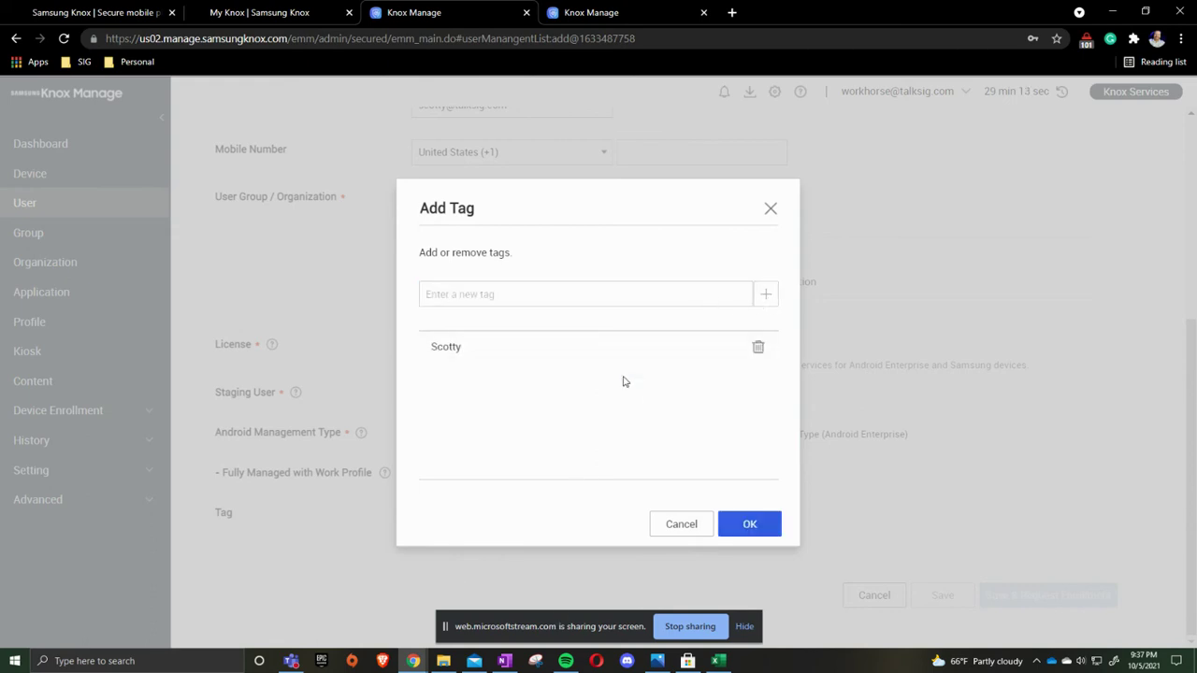
pyautogui.click(760, 529)
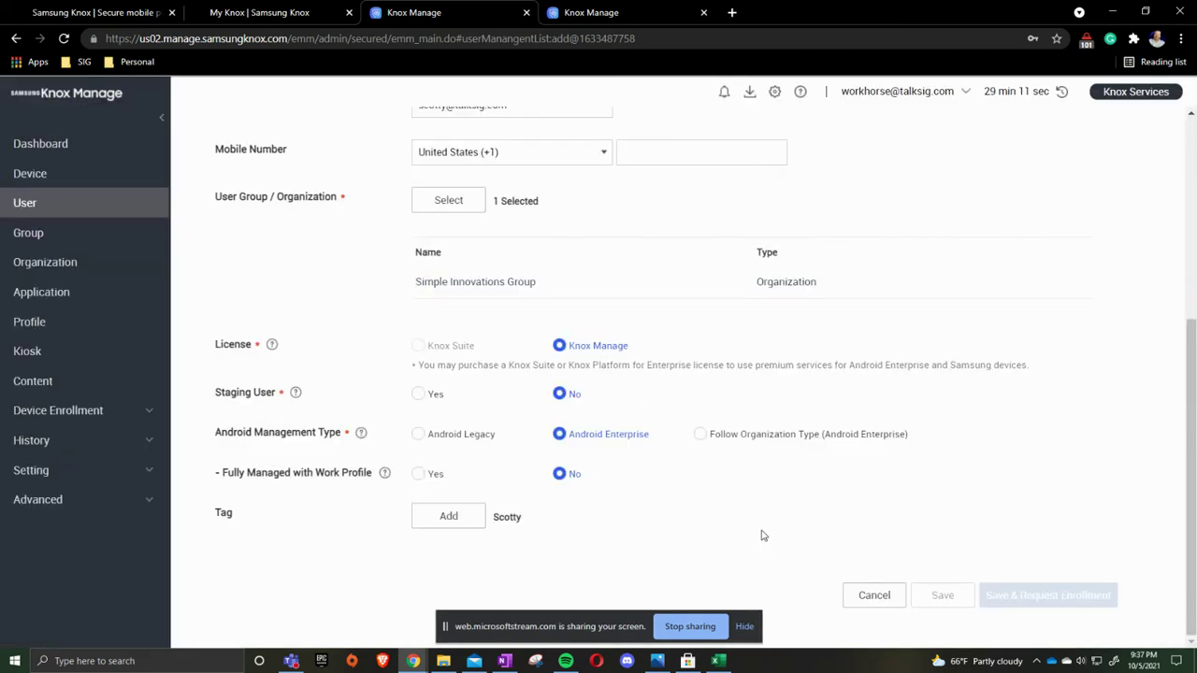
# - Replace the password with a new one and clear the Confirm Password field
pyautogui.scroll(4, 795, 505)
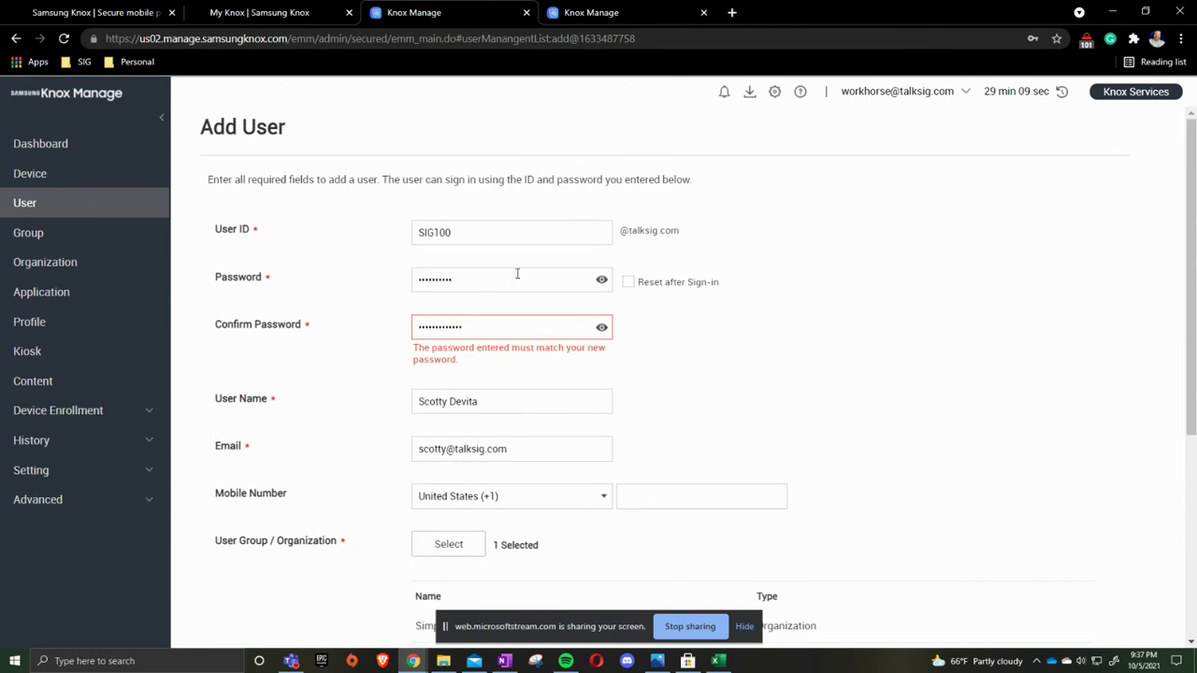
pyautogui.click(470, 279)
pyautogui.hotkey('ctrl', 'a')
pyautogui.press('BackSpace')
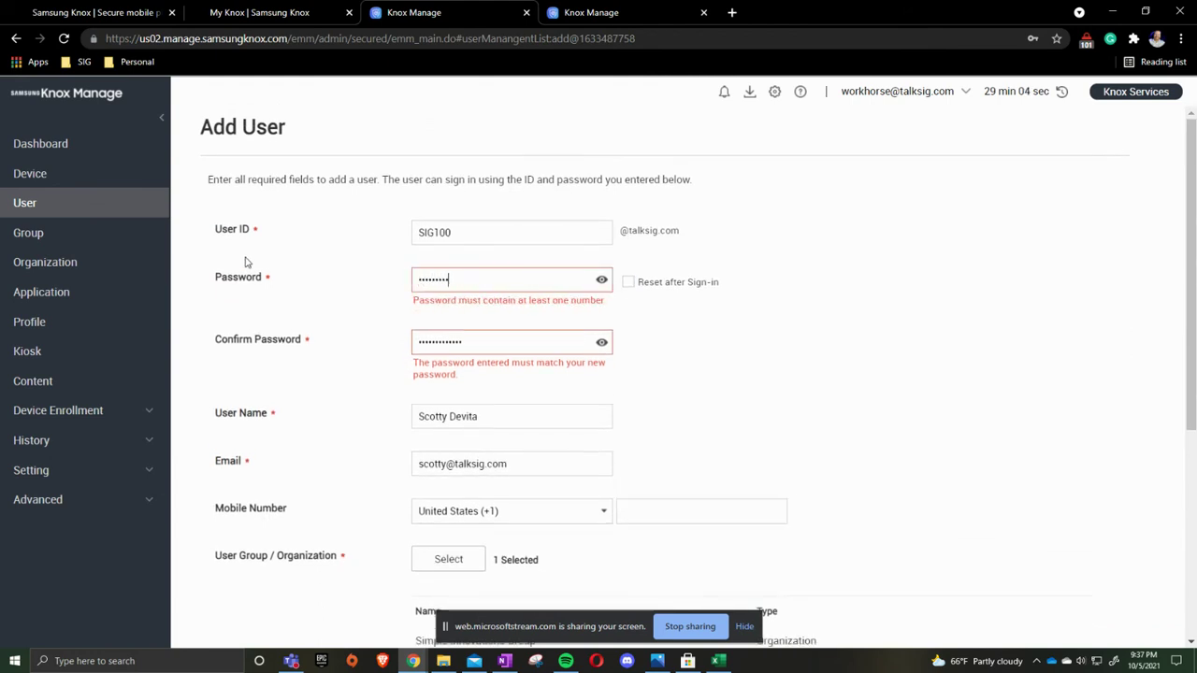
pyautogui.press('Tab')
pyautogui.press('BackSpace')
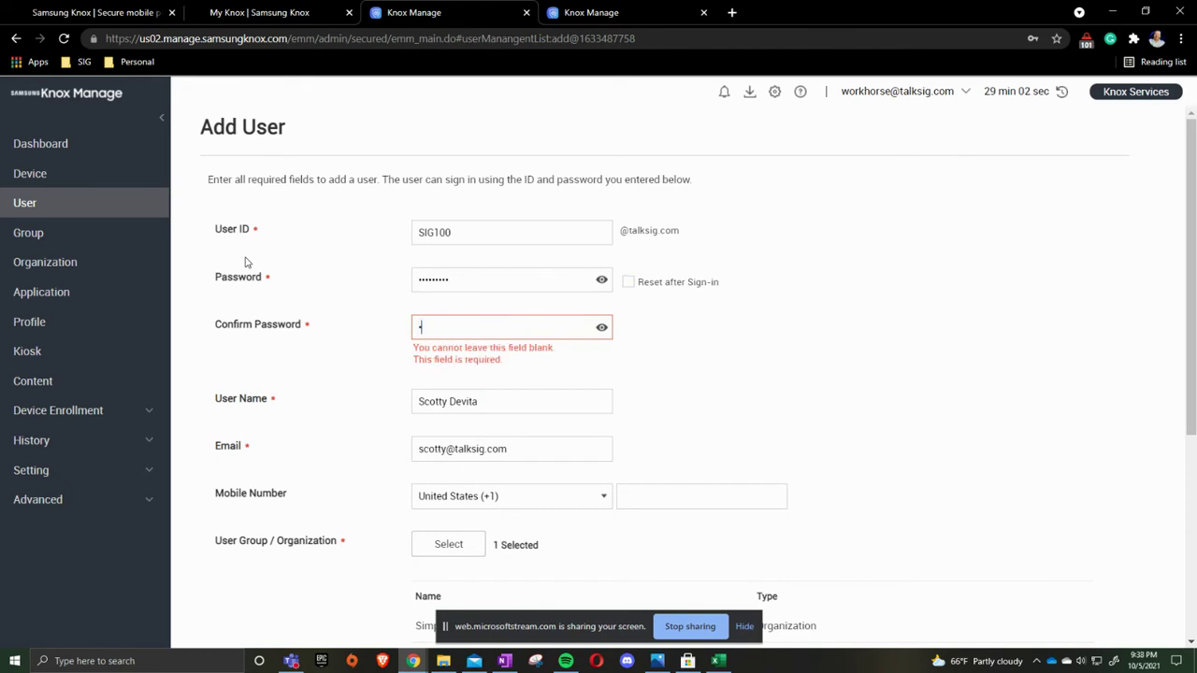
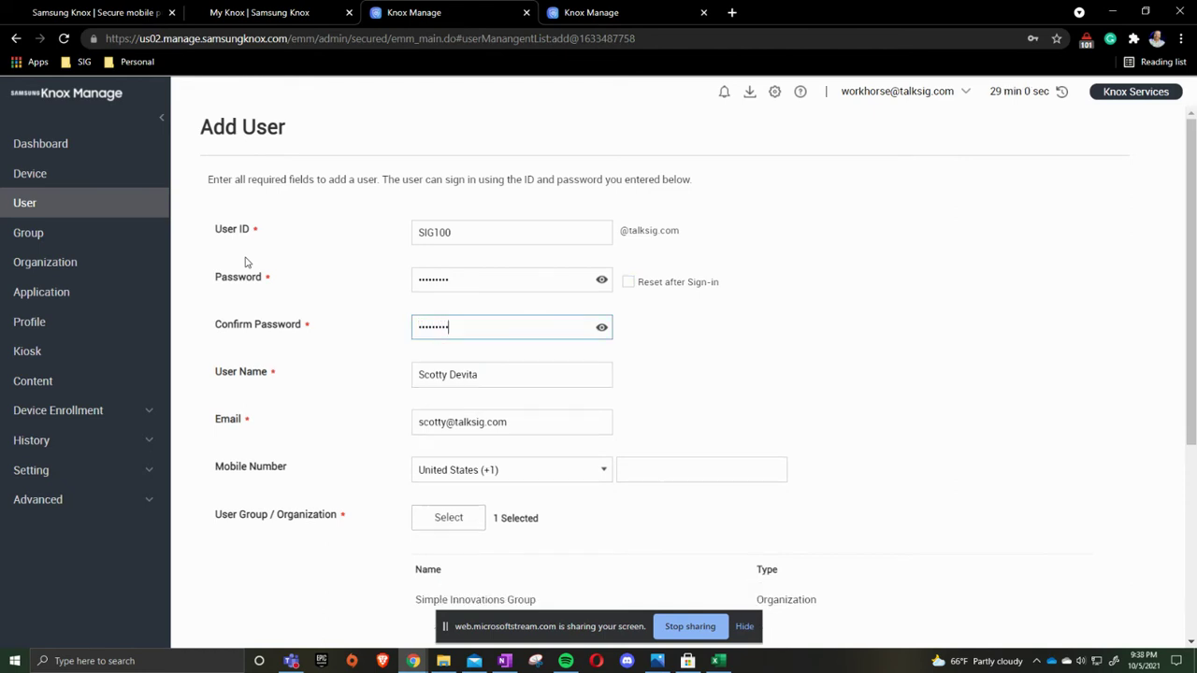
pyautogui.scroll(-1, 652, 301)
pyautogui.scroll(-2, 651, 301)
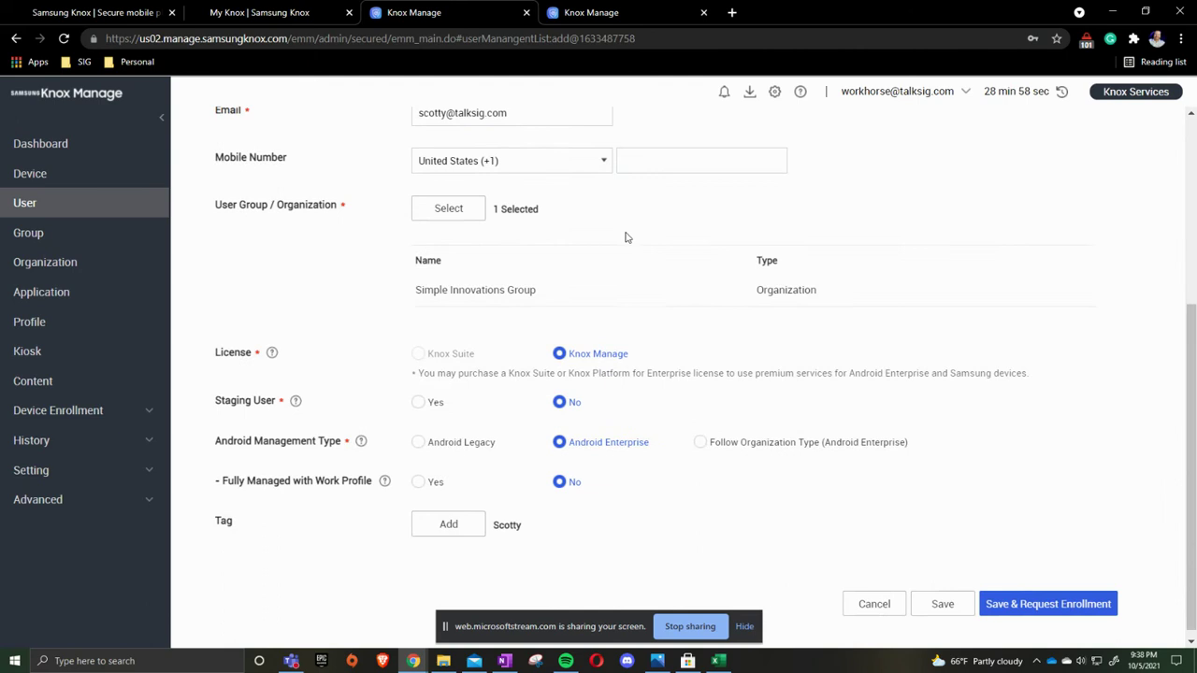
pyautogui.click(950, 598)
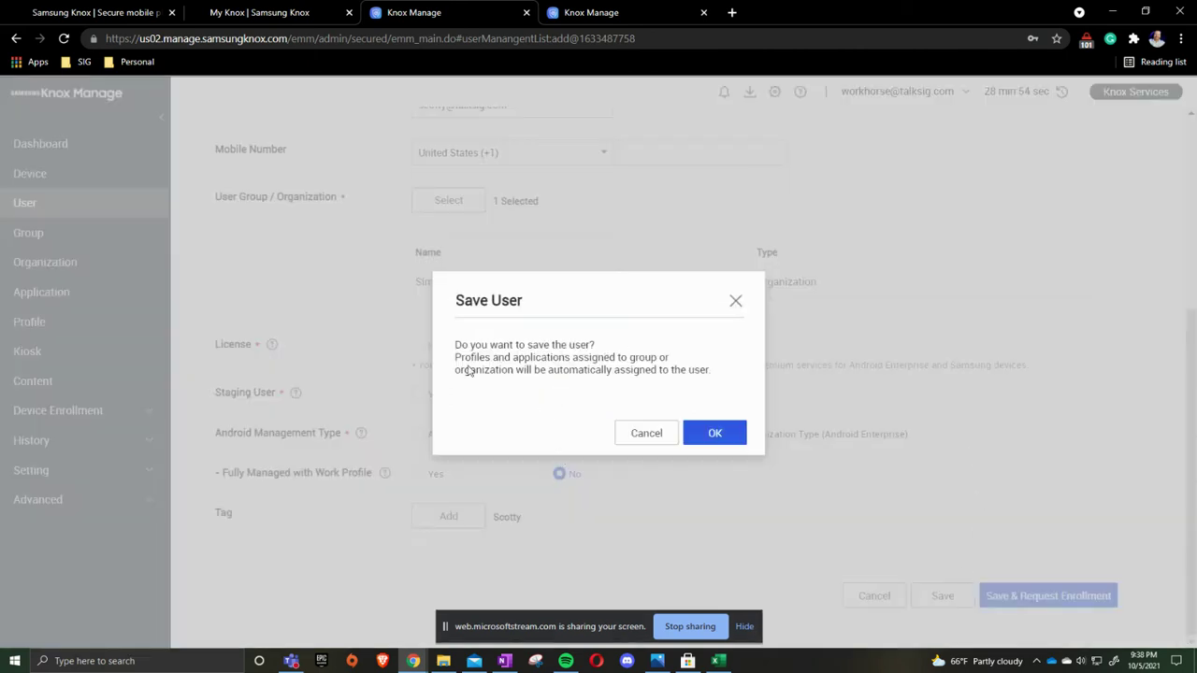
pyautogui.click(714, 435)
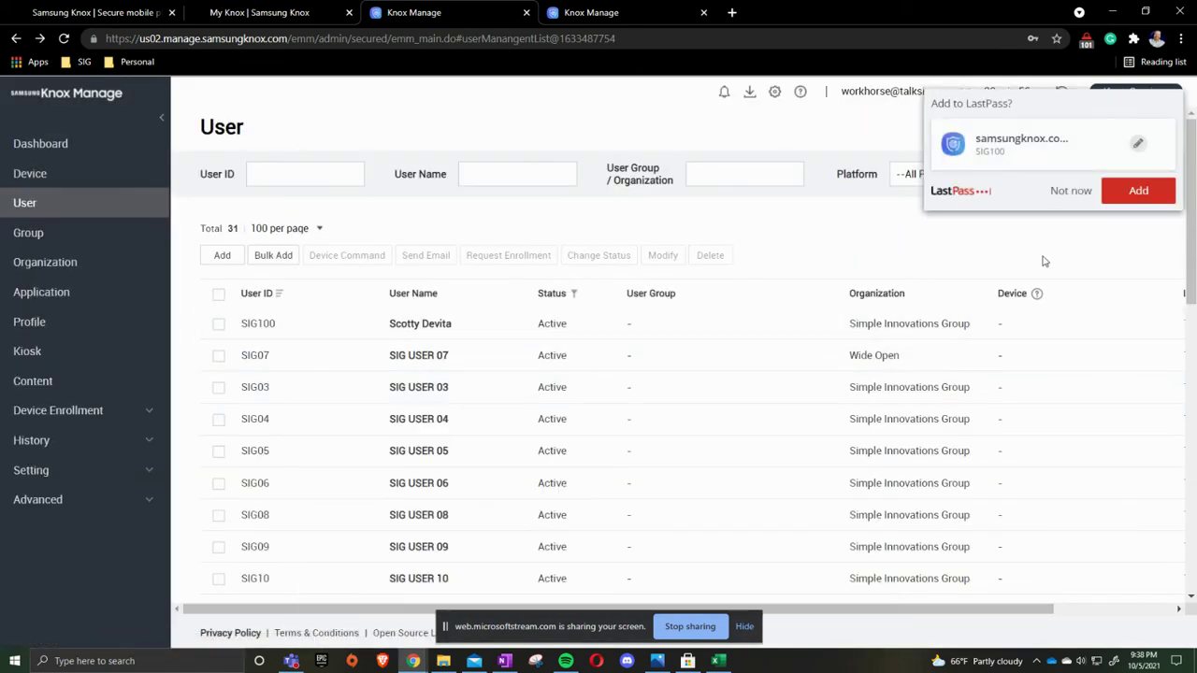
# - Dismiss the LastPass save offer and start a Bulk Add of users
pyautogui.click(1066, 193)
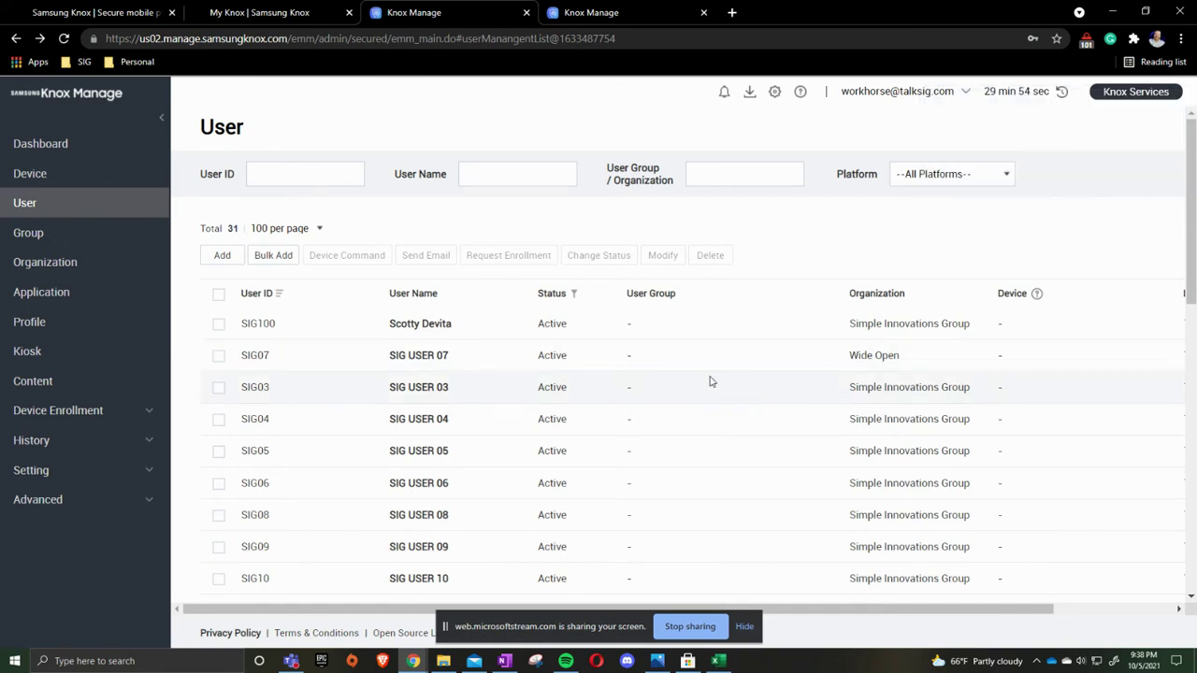
pyautogui.click(283, 258)
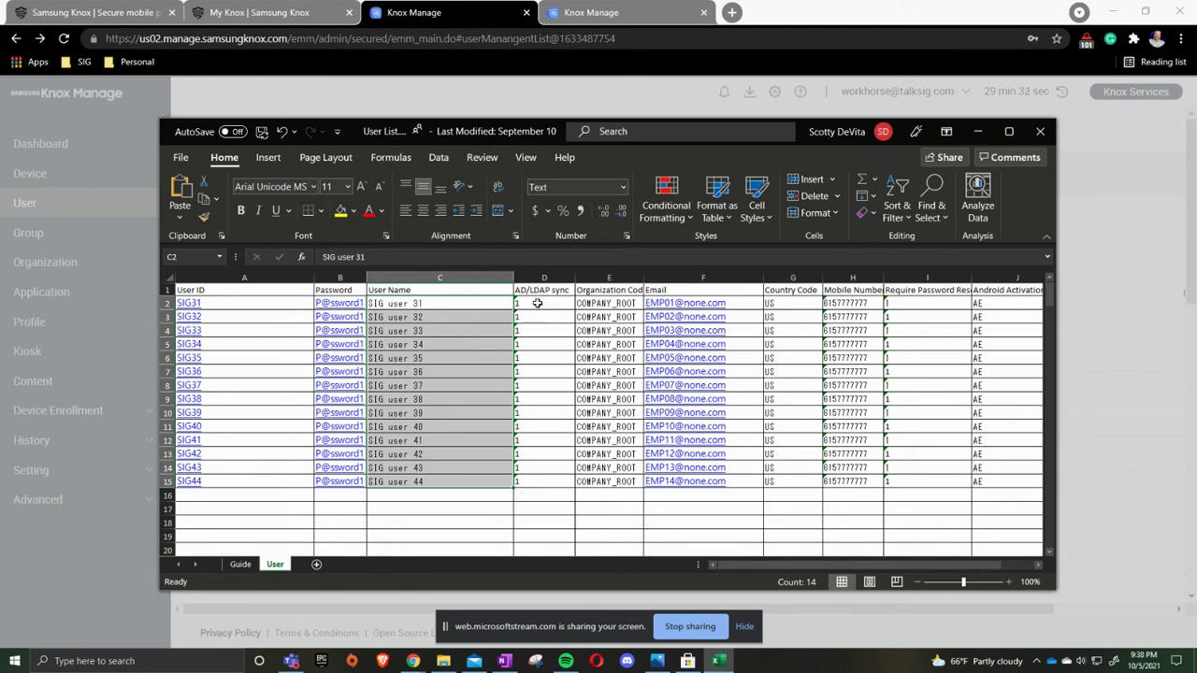
# - Paste user names into C2:C15 and inspect organization code, email and country code in E2–G2
pyautogui.write('SIG user 31 SIG user 32 SIG user 33 SIG user 34 SIG user 35 SIG user 36 SIG user 37 SIG user 38 SIG user 39 SIG user 40 SIG user 41 SIG user 42 SIG user 43 SIG user 44')
pyautogui.press('Escape')
pyautogui.click(628, 305)
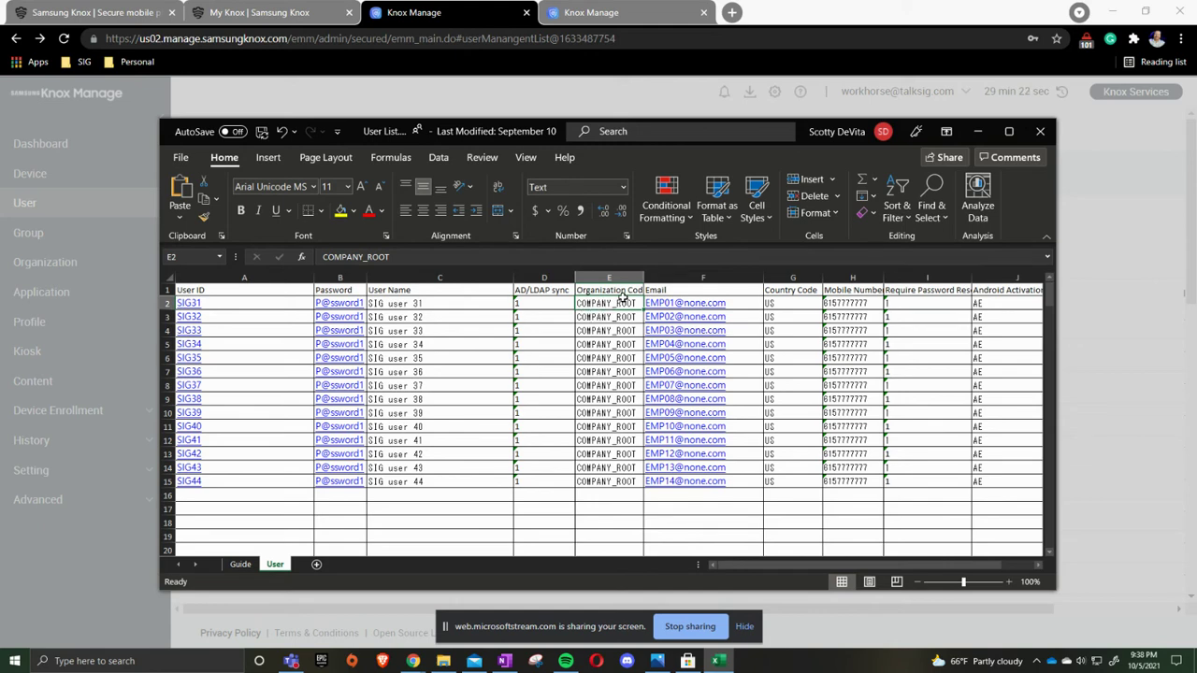
pyautogui.click(743, 302)
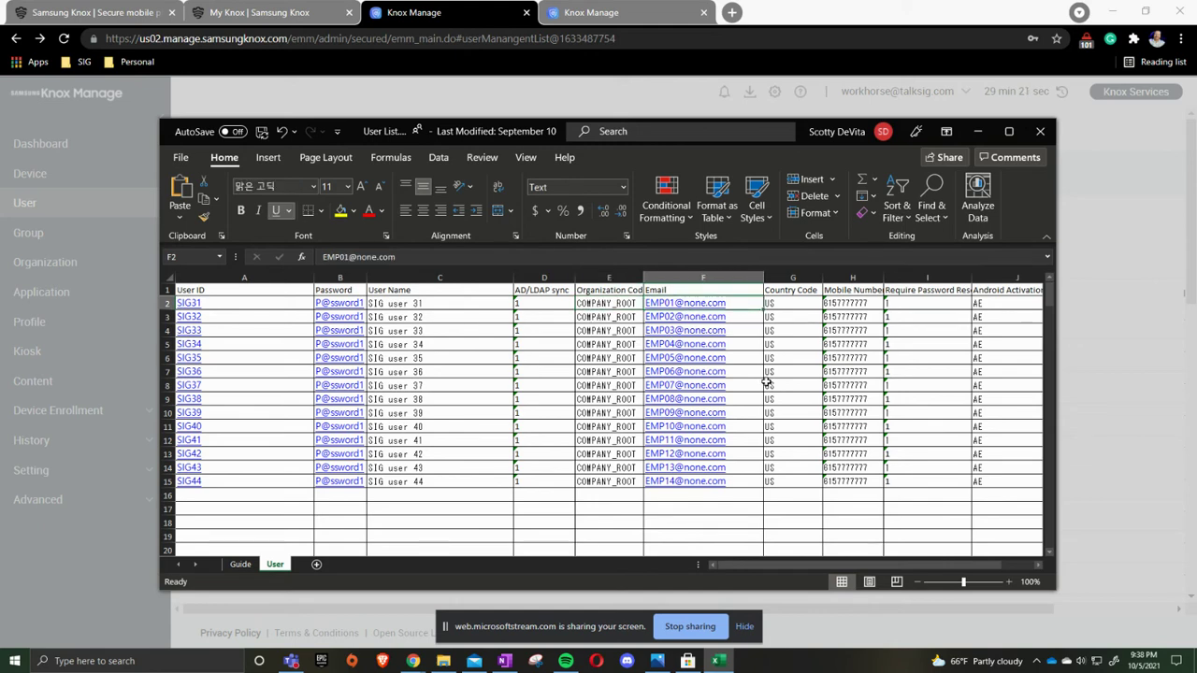
pyautogui.click(790, 305)
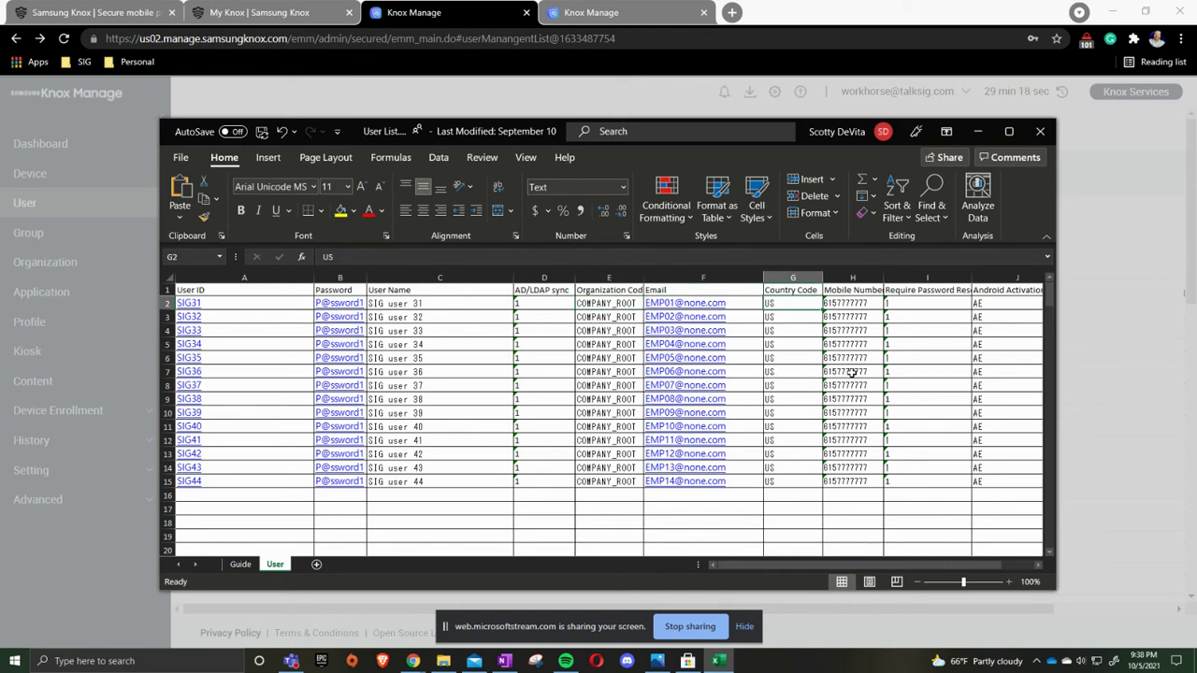
# - Check the mobile numbers, password reset flag and Android value AE, then close the workbook
pyautogui.click(873, 318)
pyautogui.click(875, 303)
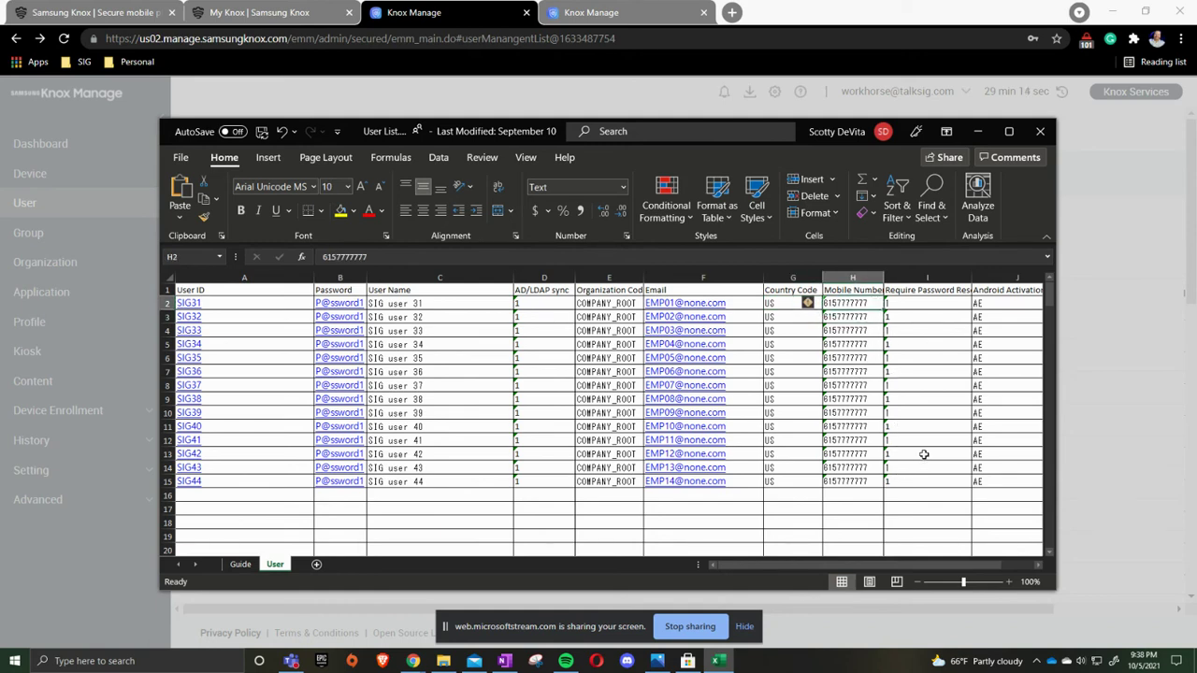
pyautogui.click(931, 307)
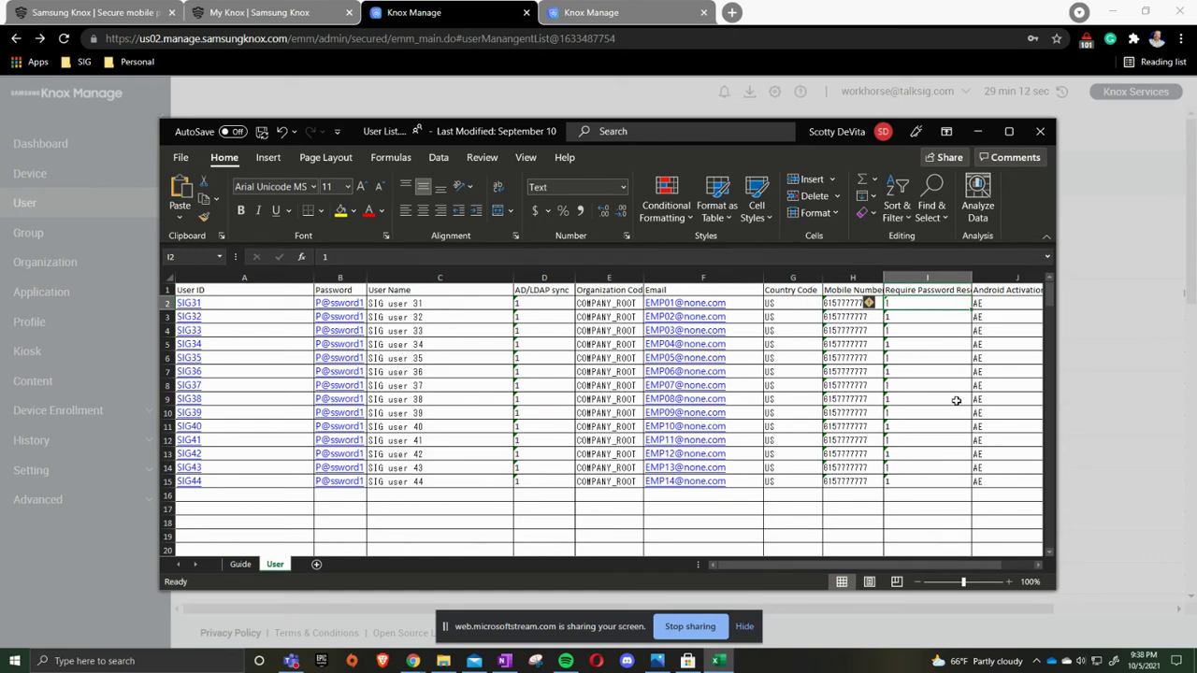
pyautogui.click(1014, 304)
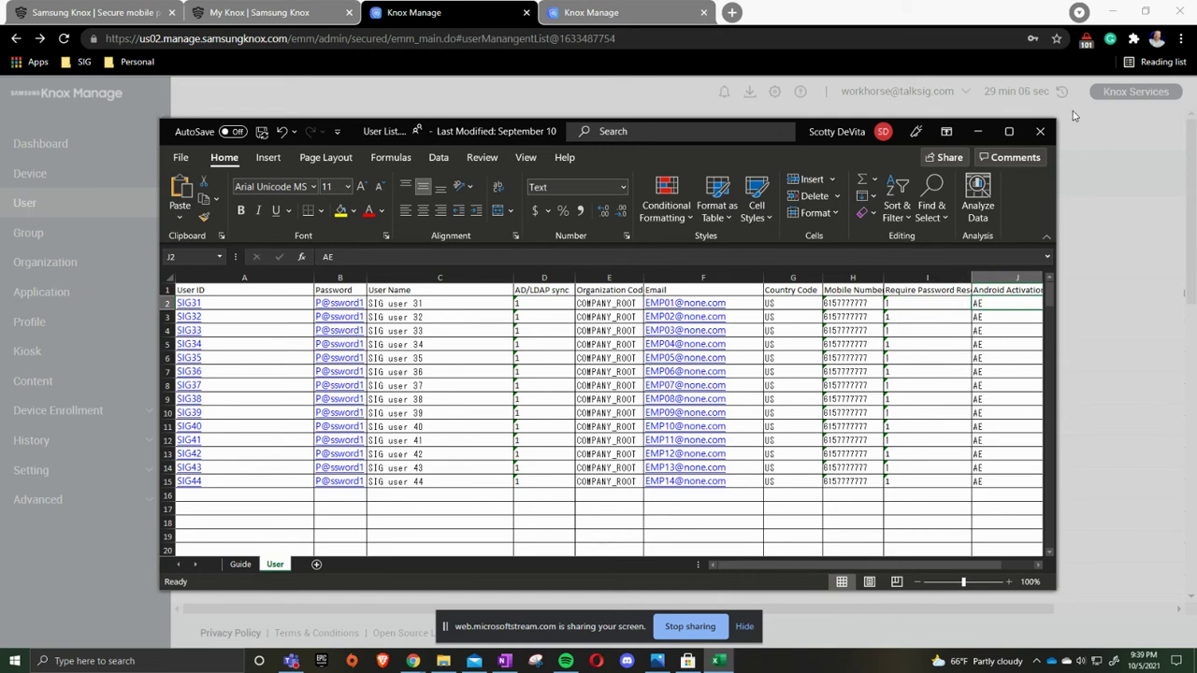
pyautogui.click(1040, 131)
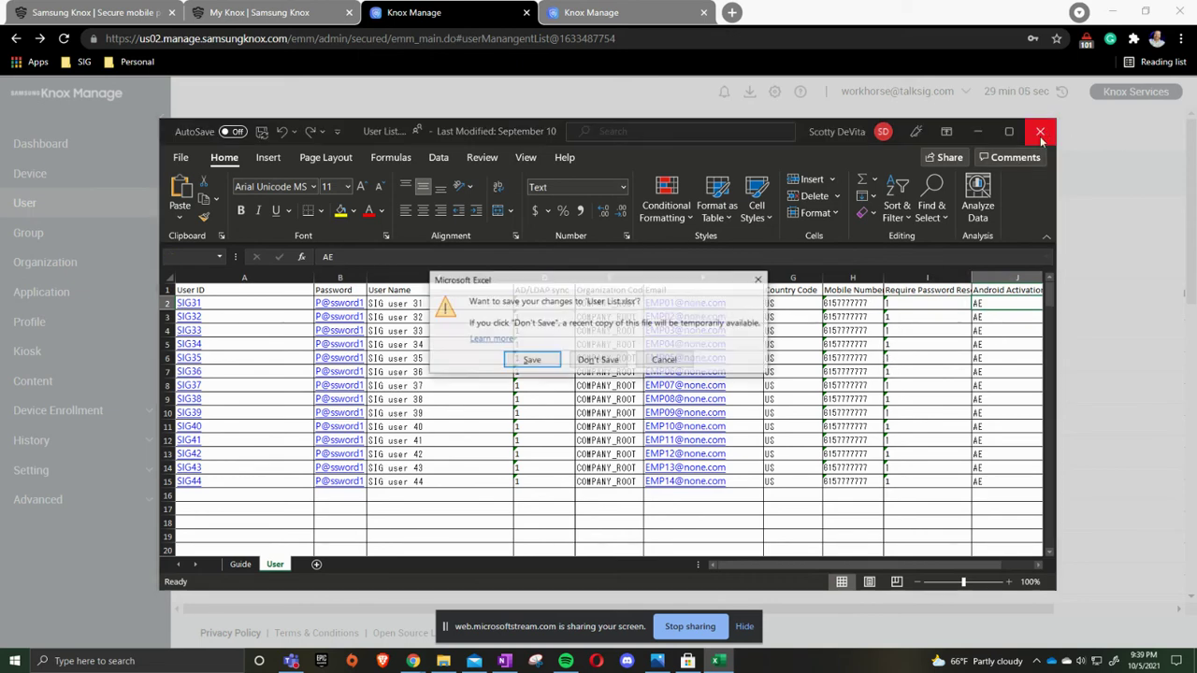
# - Discard template changes, cancel the file upload, and close Bulk Add Users without uploading
pyautogui.click(589, 361)
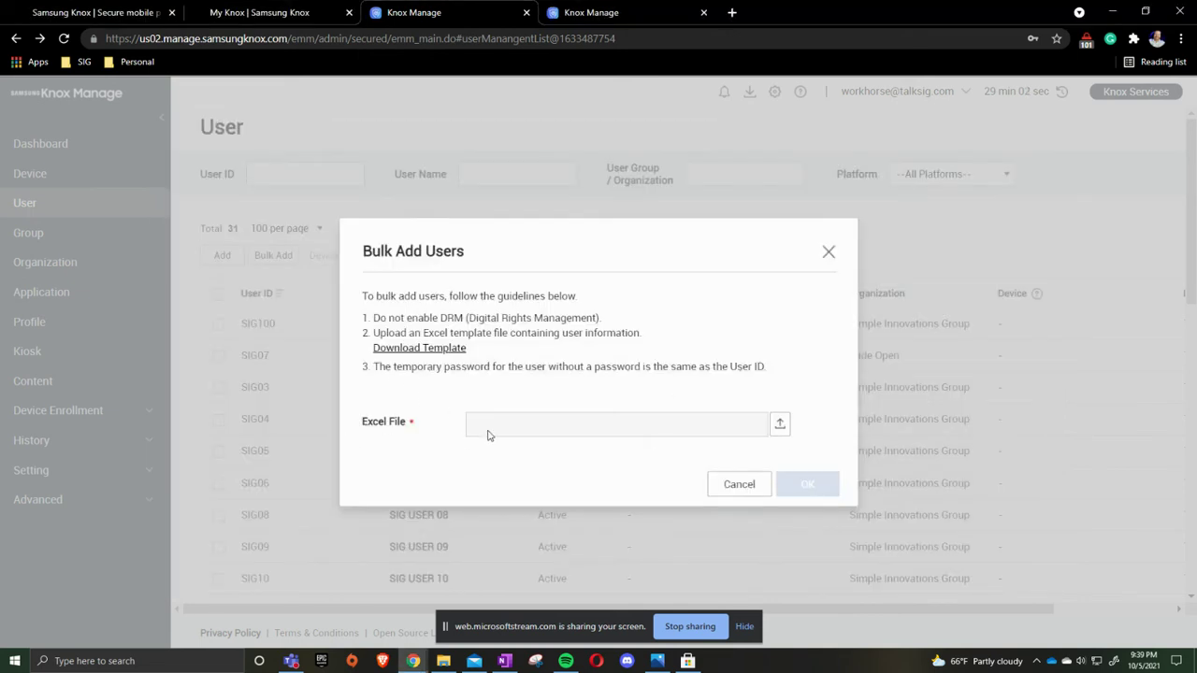
pyautogui.click(778, 424)
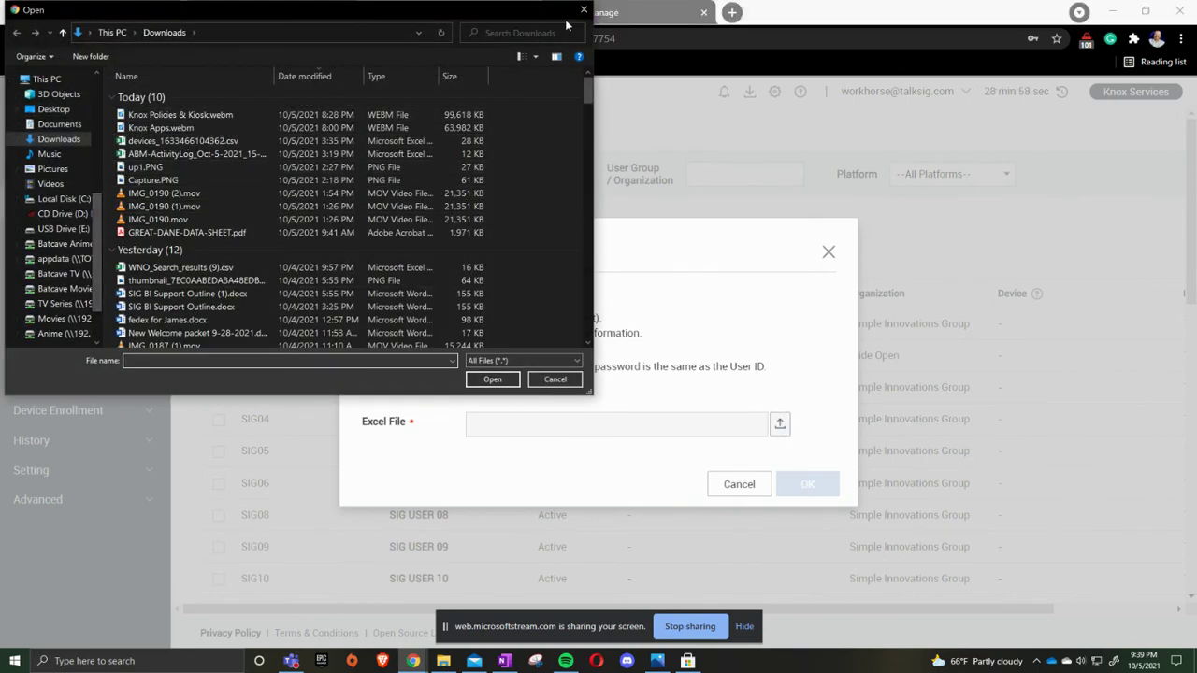
pyautogui.click(585, 11)
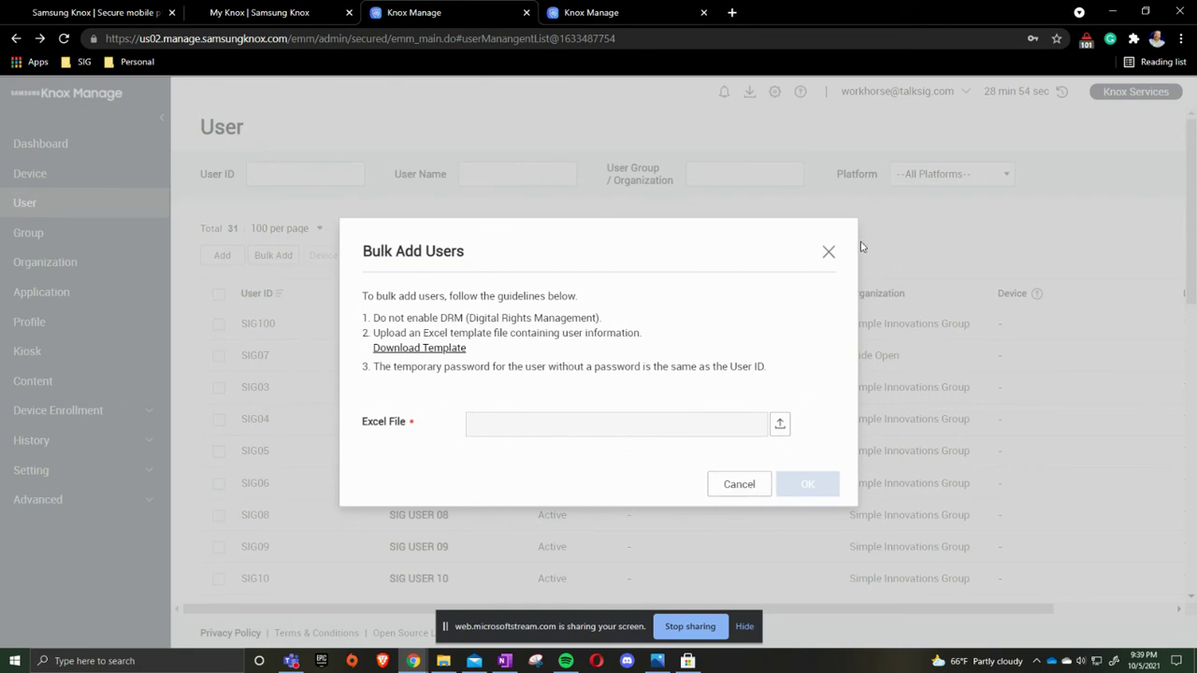
pyautogui.click(828, 255)
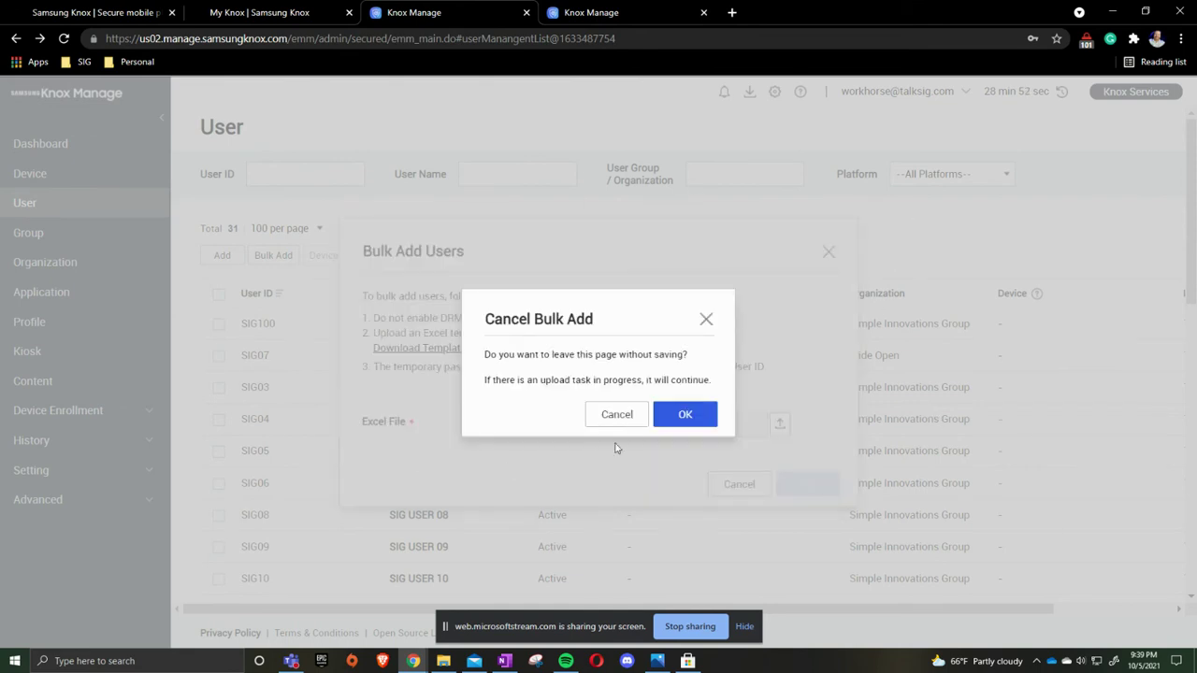
pyautogui.click(660, 417)
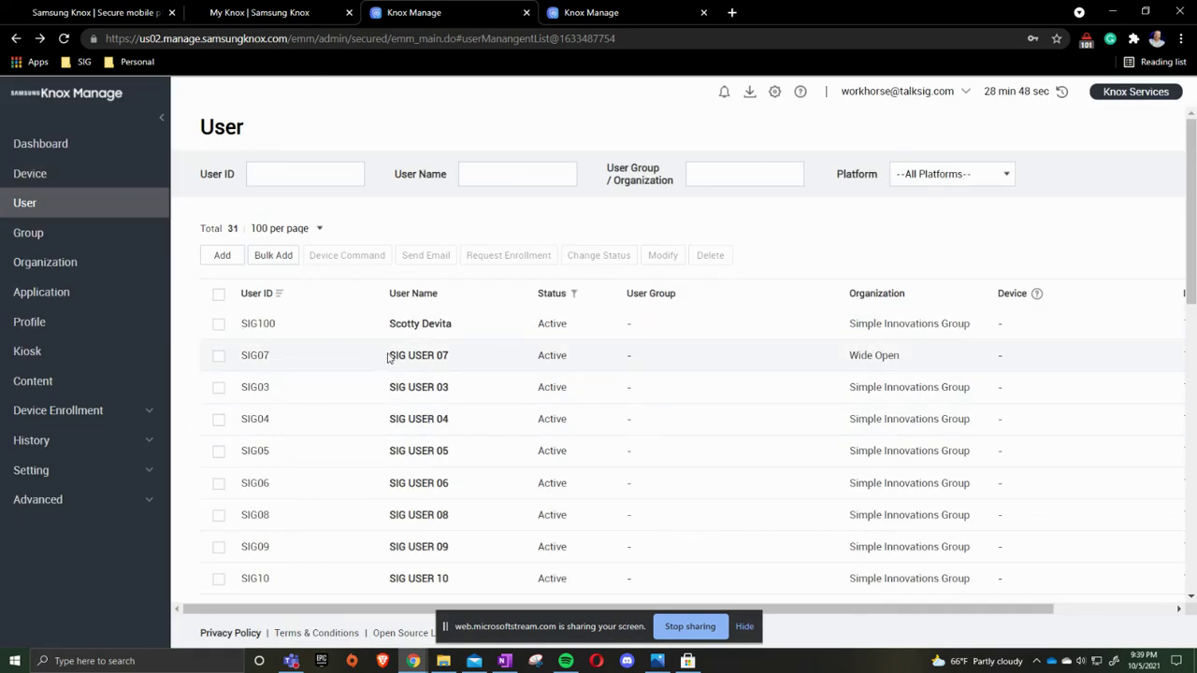
pyautogui.scroll(-1, 451, 371)
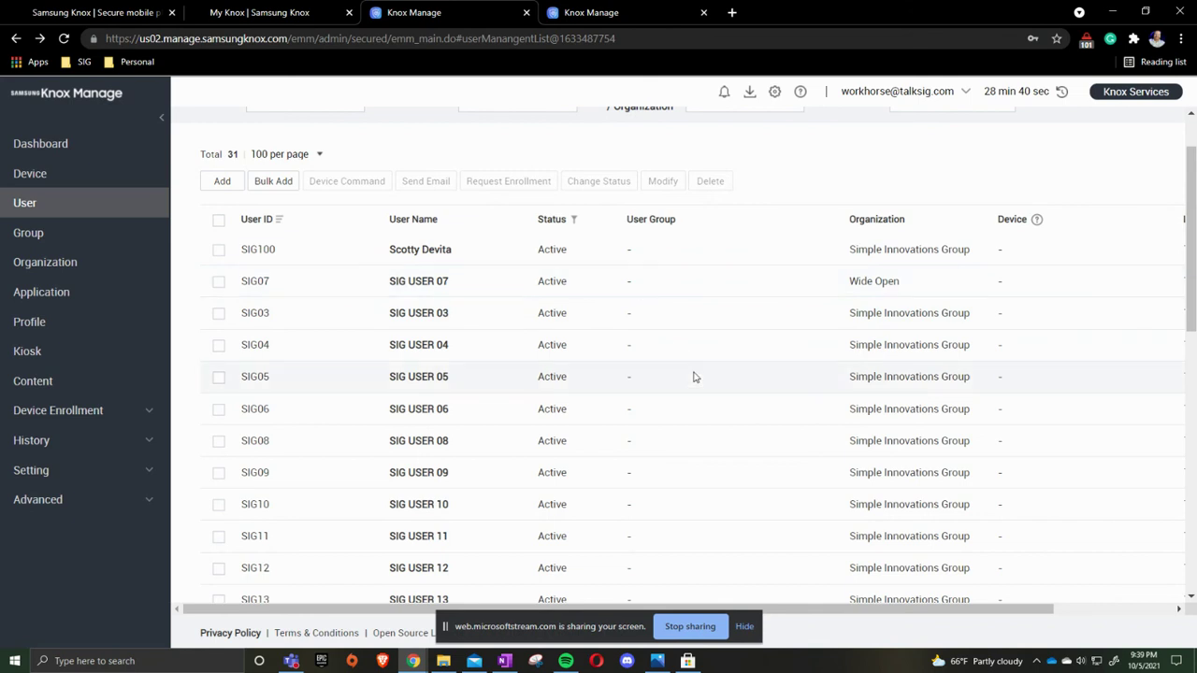
pyautogui.scroll(1, 656, 341)
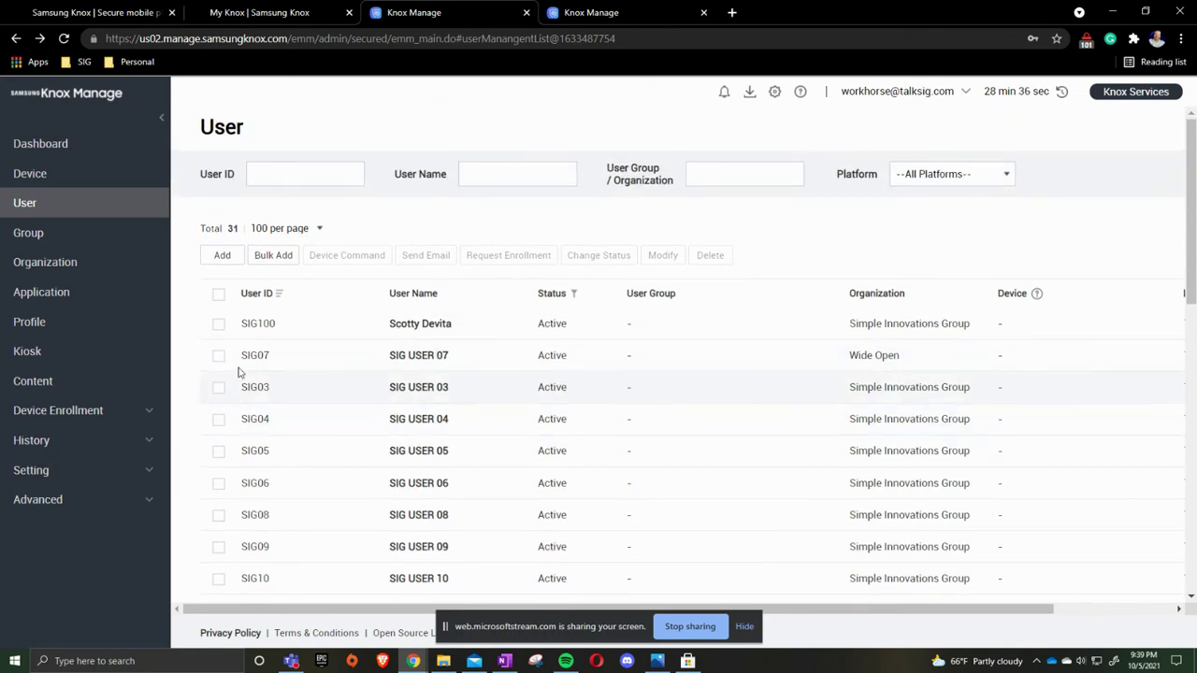
pyautogui.click(218, 387)
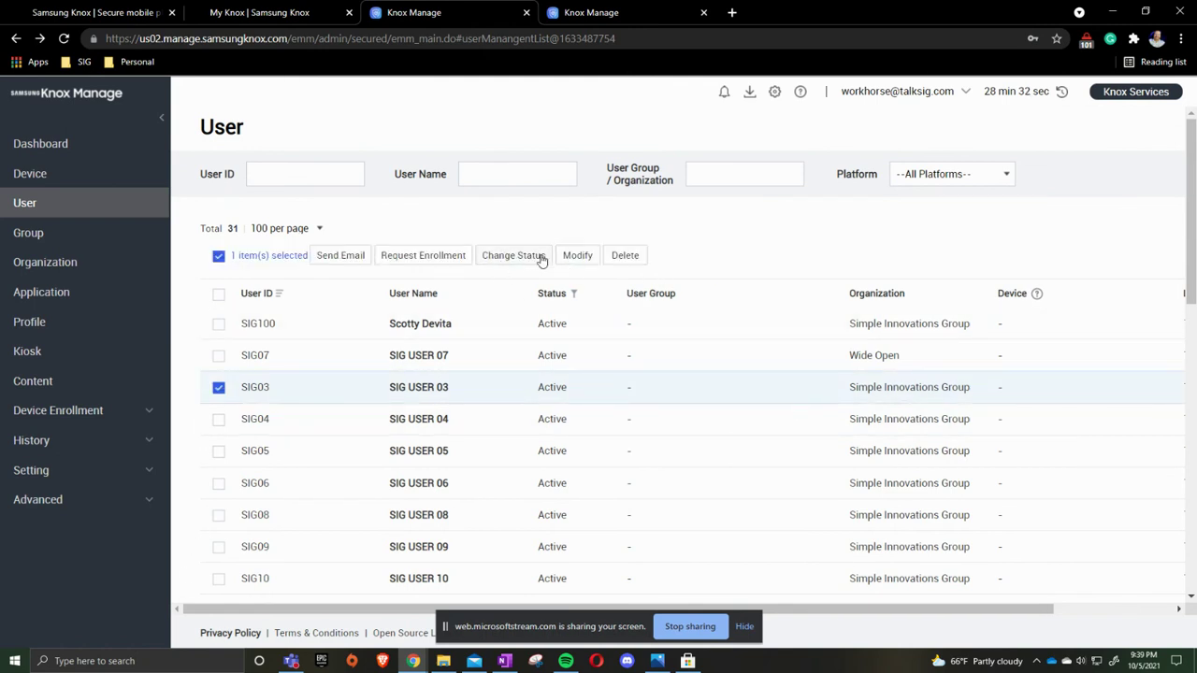
pyautogui.click(577, 255)
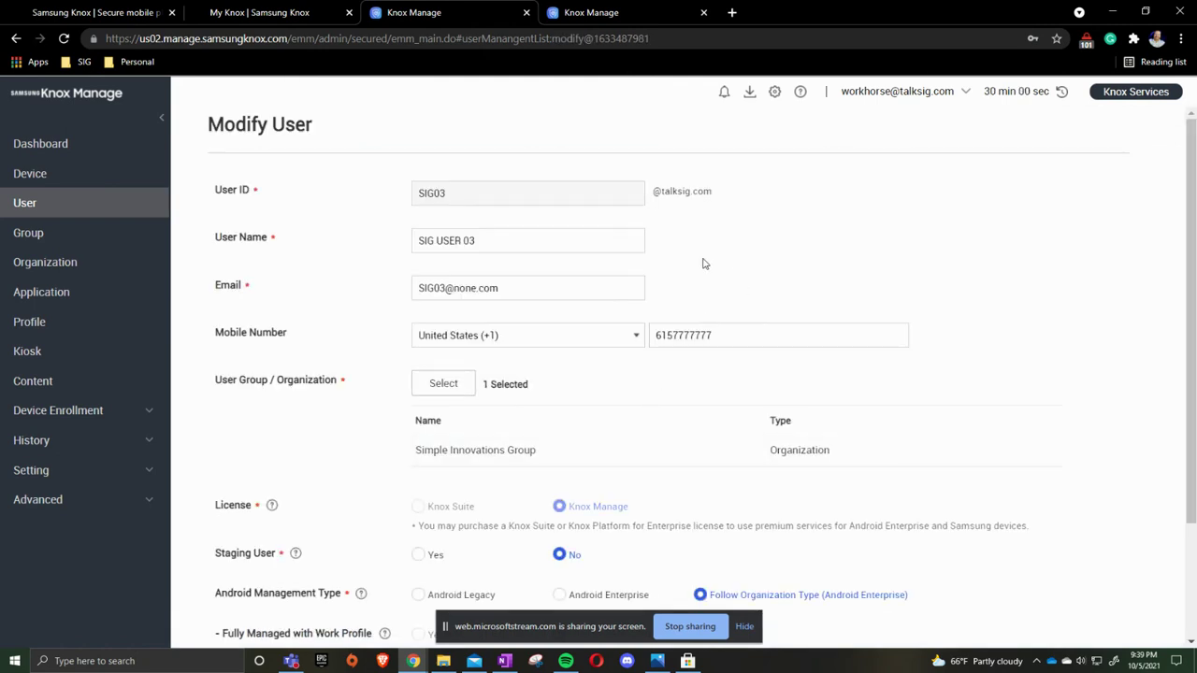
pyautogui.scroll(-1, 511, 240)
pyautogui.scroll(-2, 511, 241)
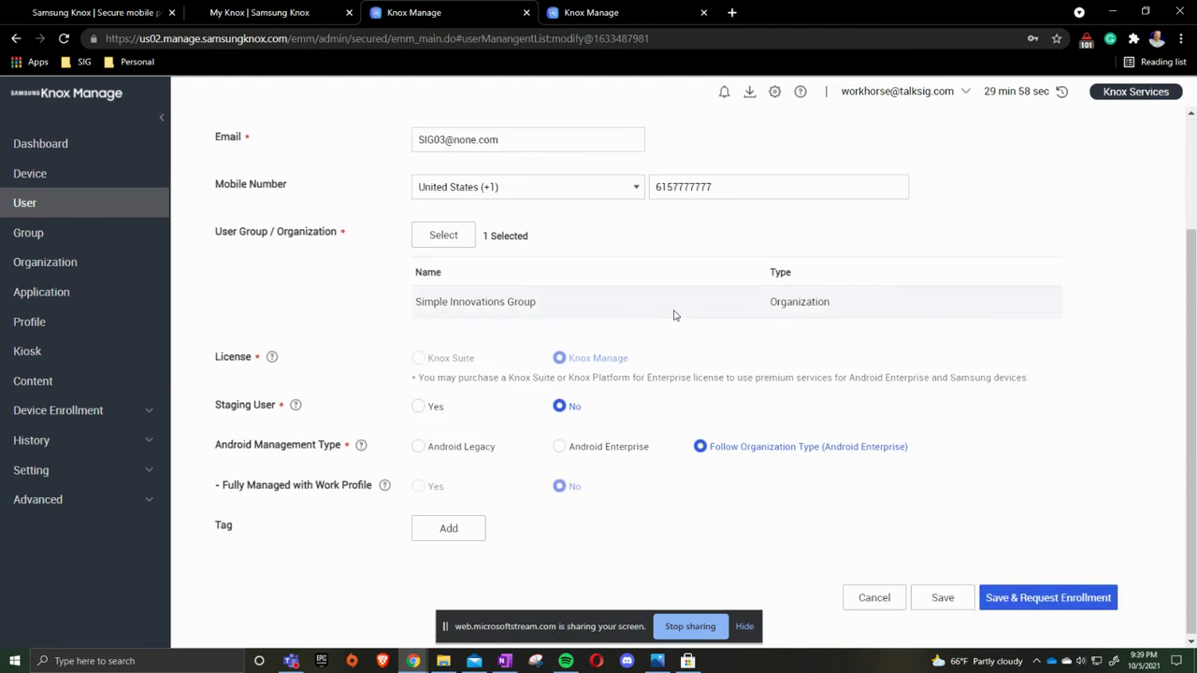
pyautogui.rightClick(726, 443)
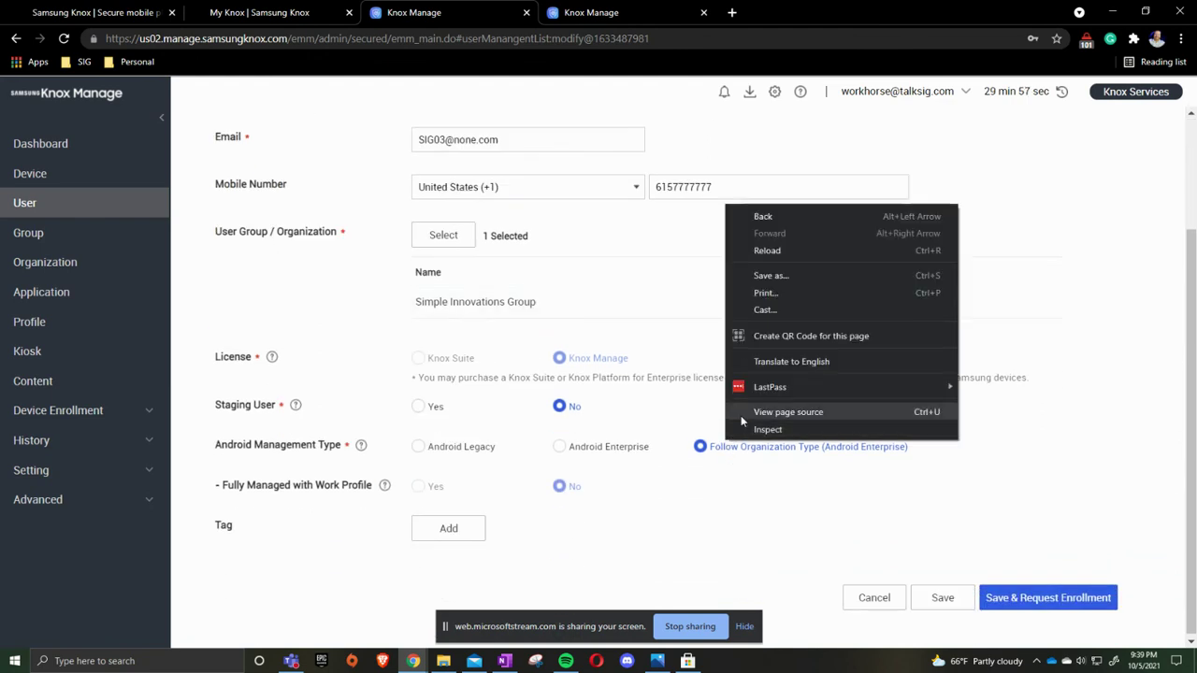
pyautogui.click(772, 216)
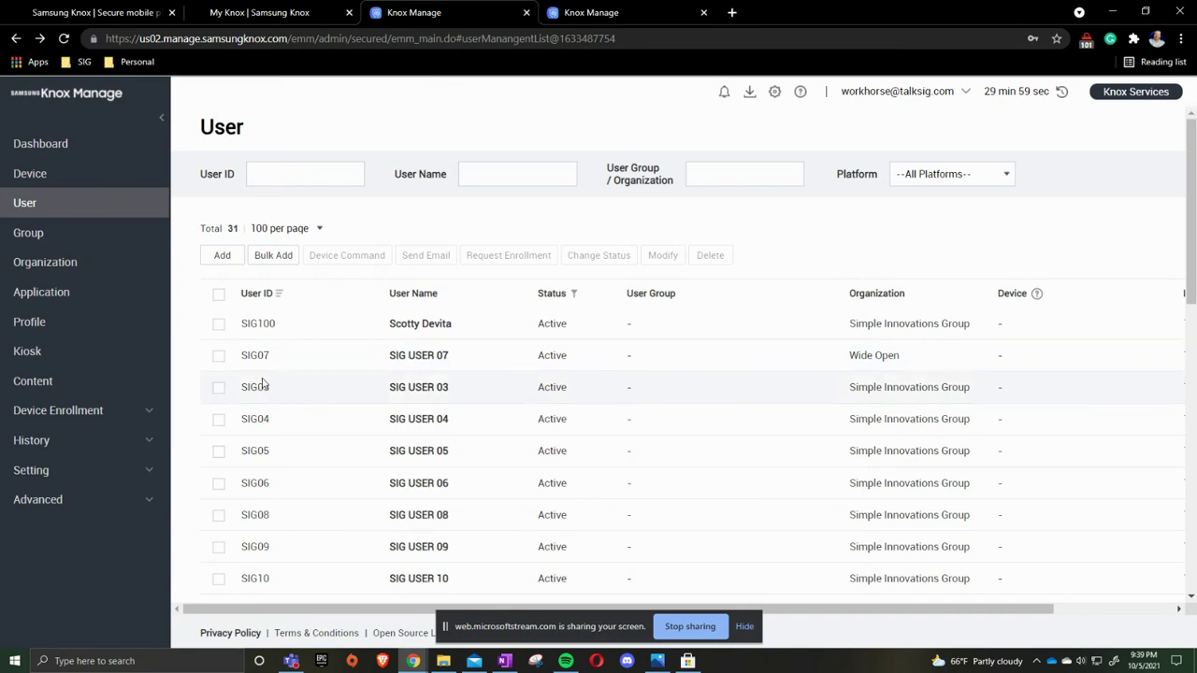
# - Delete the SIG03 user account, leaving 30 users in the list
pyautogui.click(218, 387)
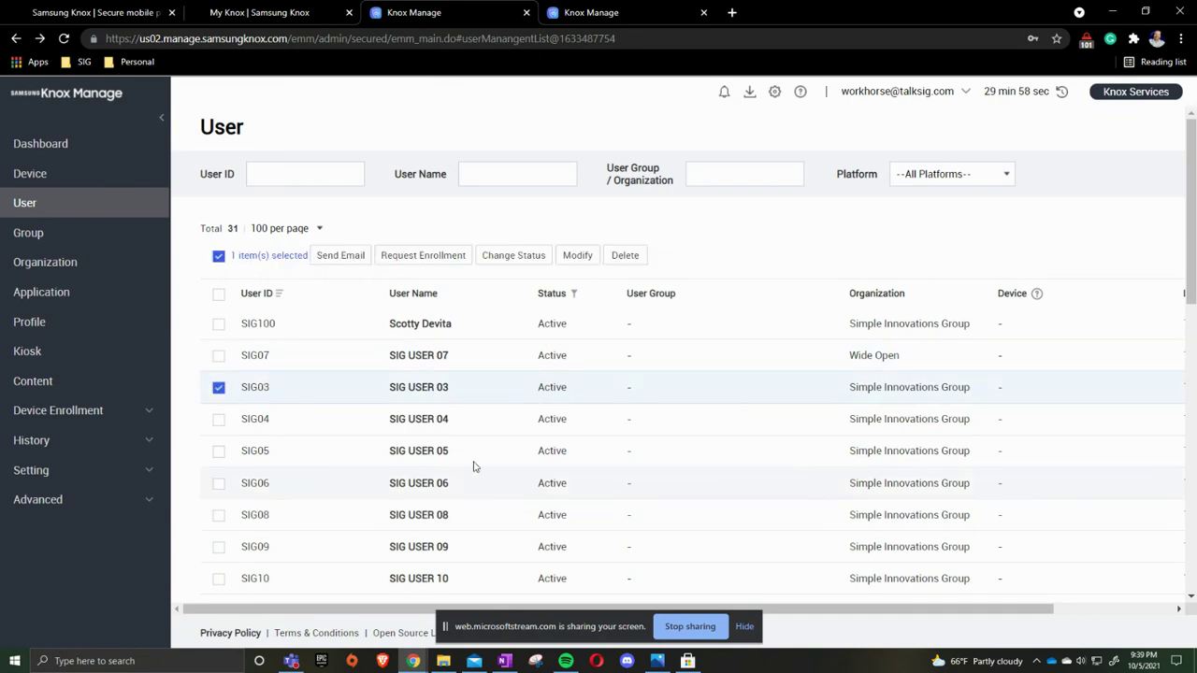
pyautogui.click(625, 258)
pyautogui.click(673, 415)
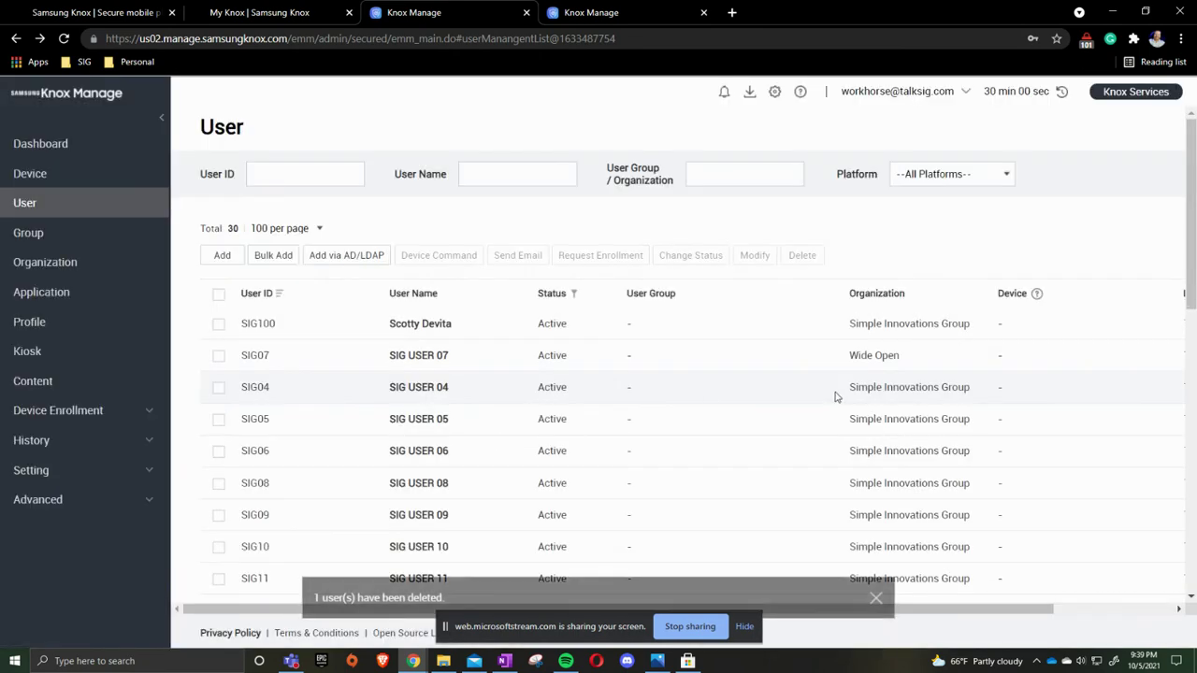